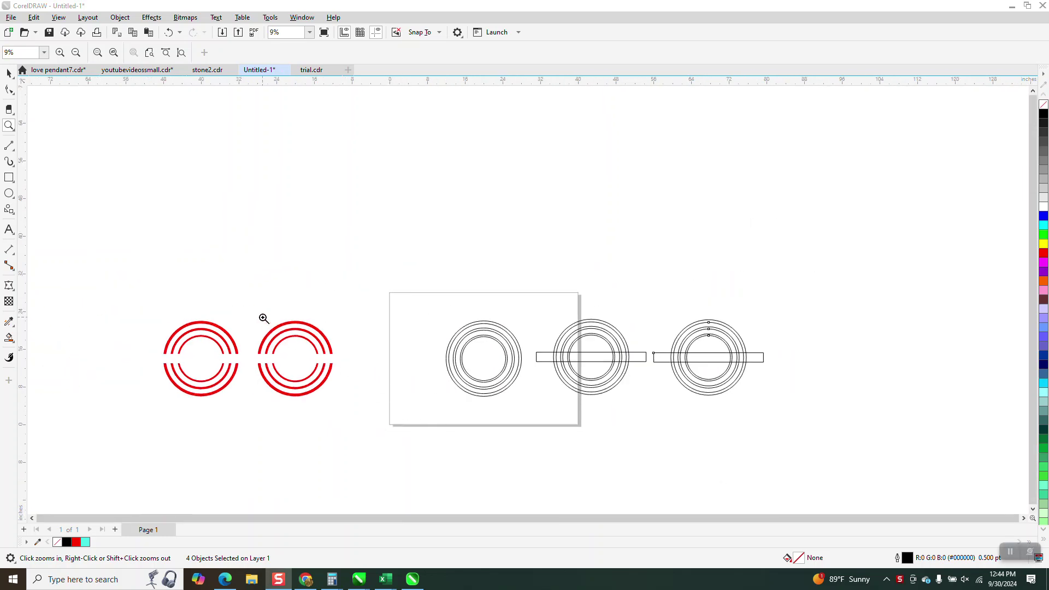
Smart-fill the middle ring set's three upper gaps red with no outline, then select the three bands.
mouse_move(253, 311)
left_mouse_down()
mouse_move(346, 391)
mouse_move(346, 411)
left_mouse_up()
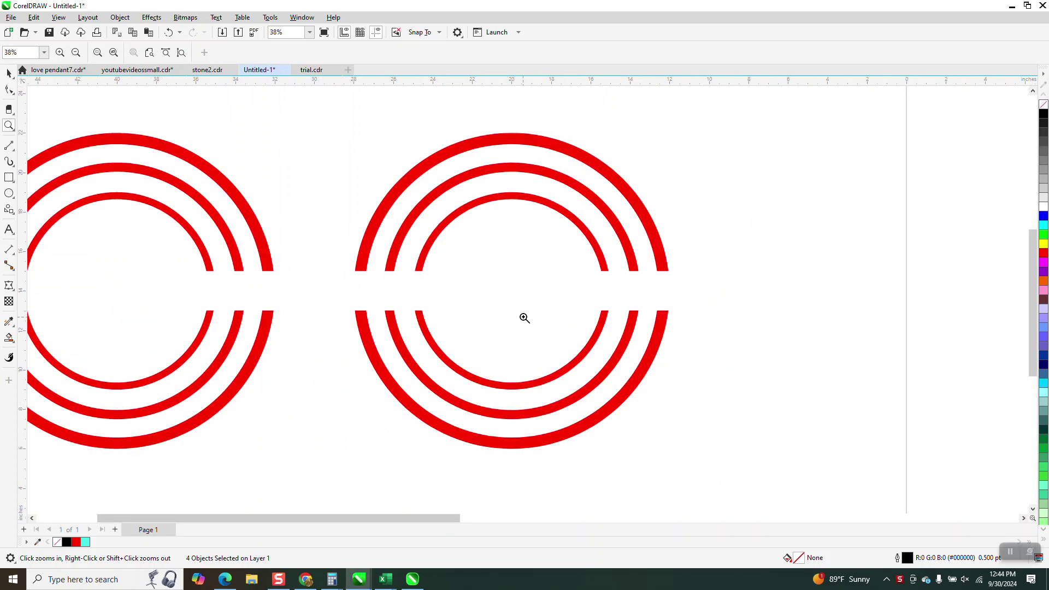
scroll(385, 294, "down", 2)
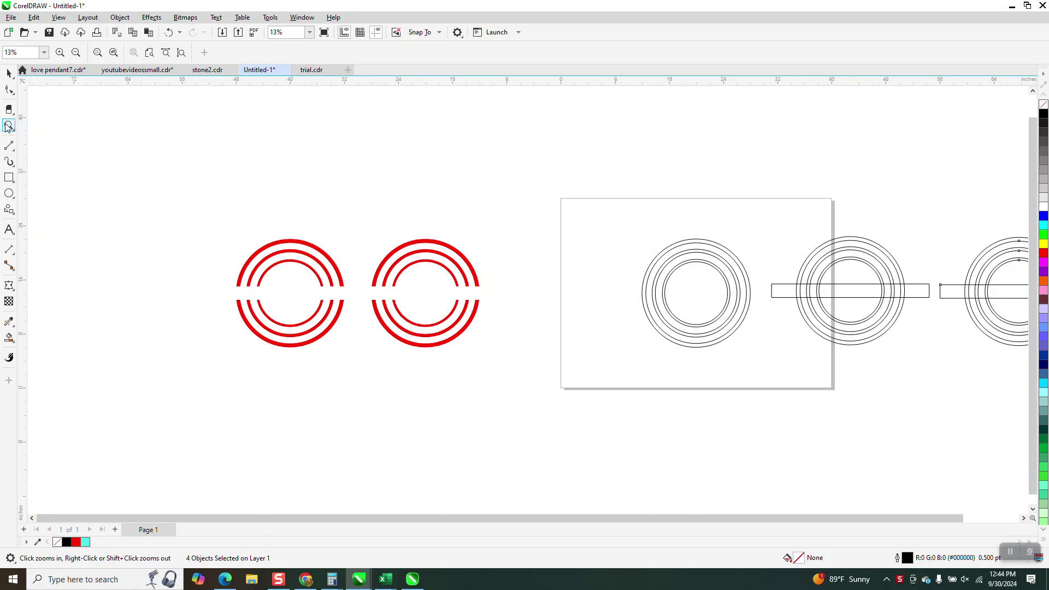
left_click_drag(642, 230, 975, 363)
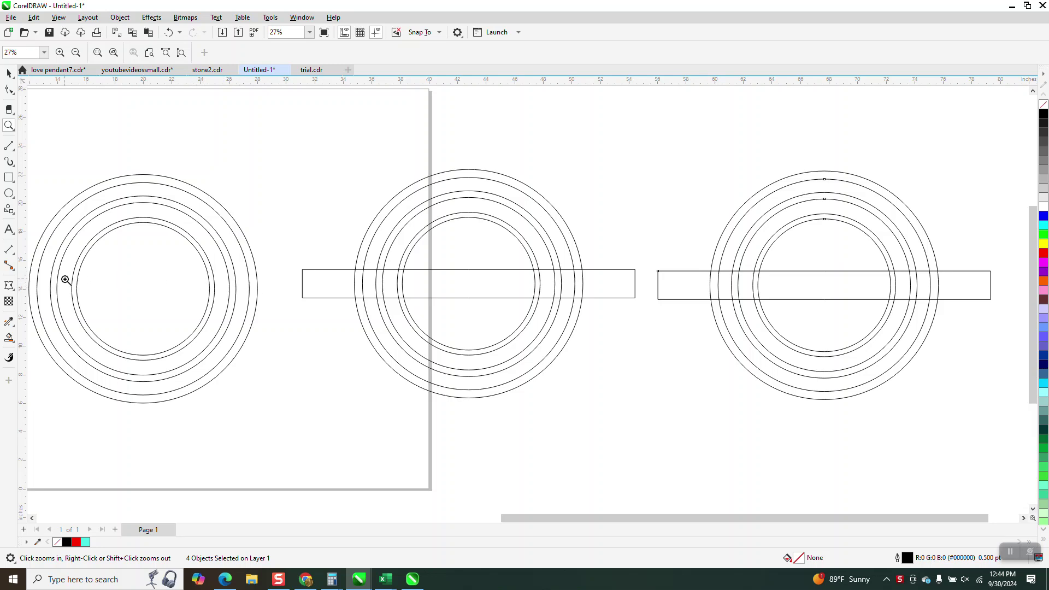
left_click(9, 72)
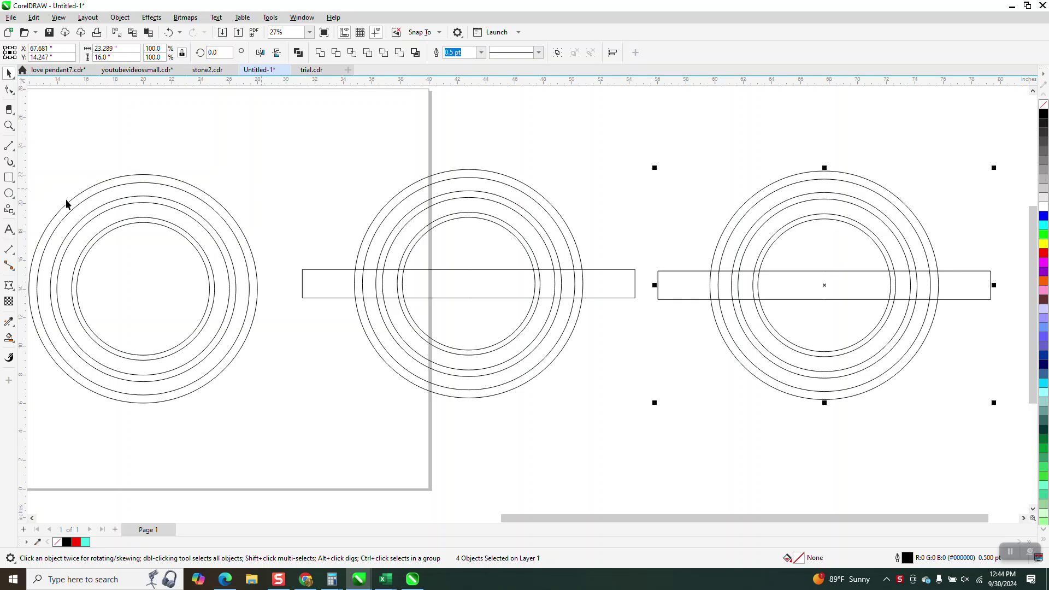
left_click(13, 343)
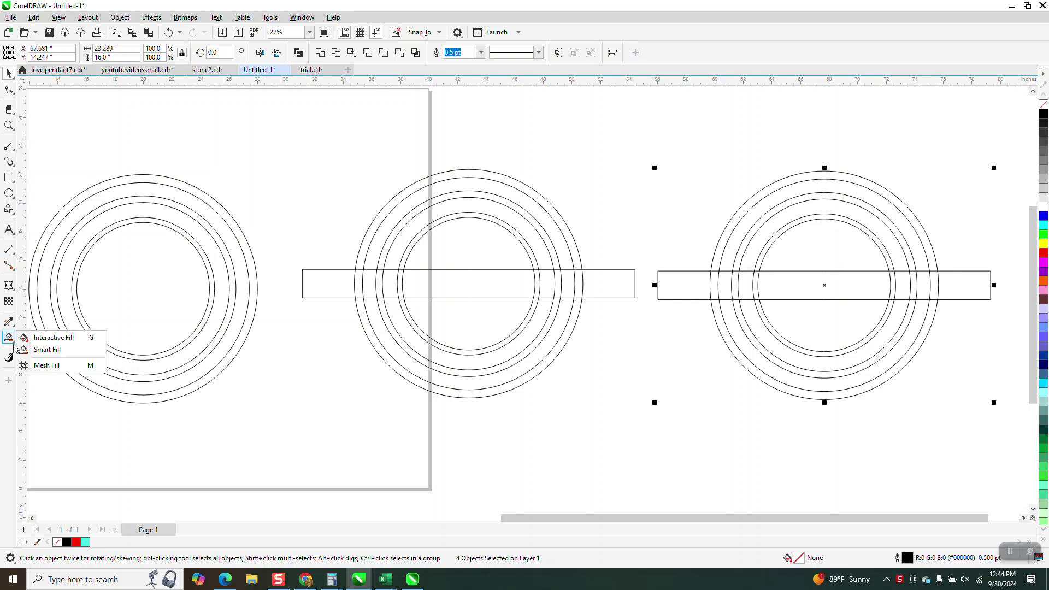
left_click(47, 350)
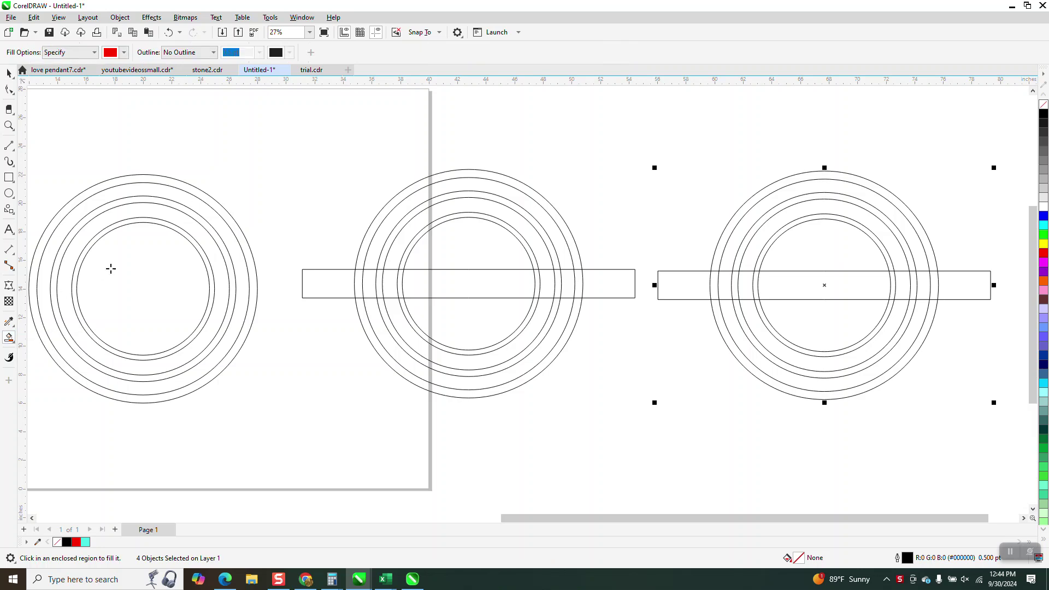
left_click(414, 190)
left_click(419, 208)
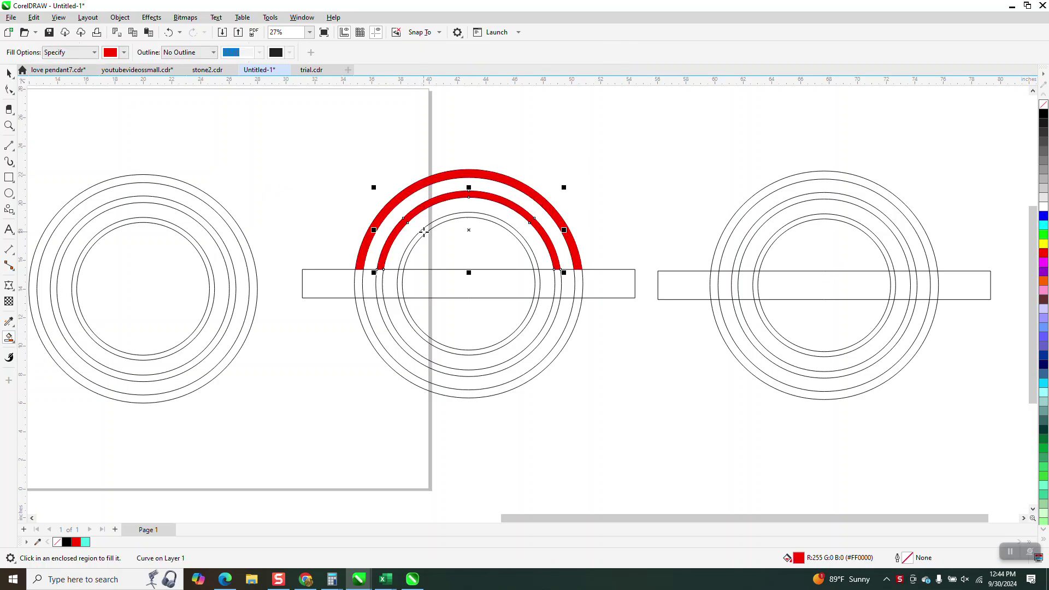
left_click(424, 231)
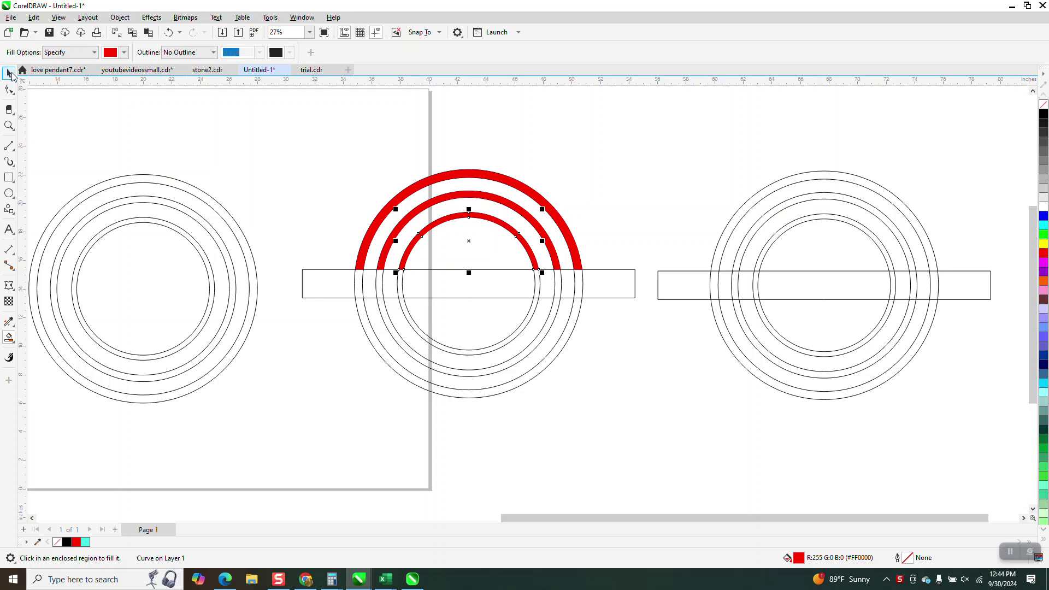
key("space")
left_click_drag(313, 143, 603, 290)
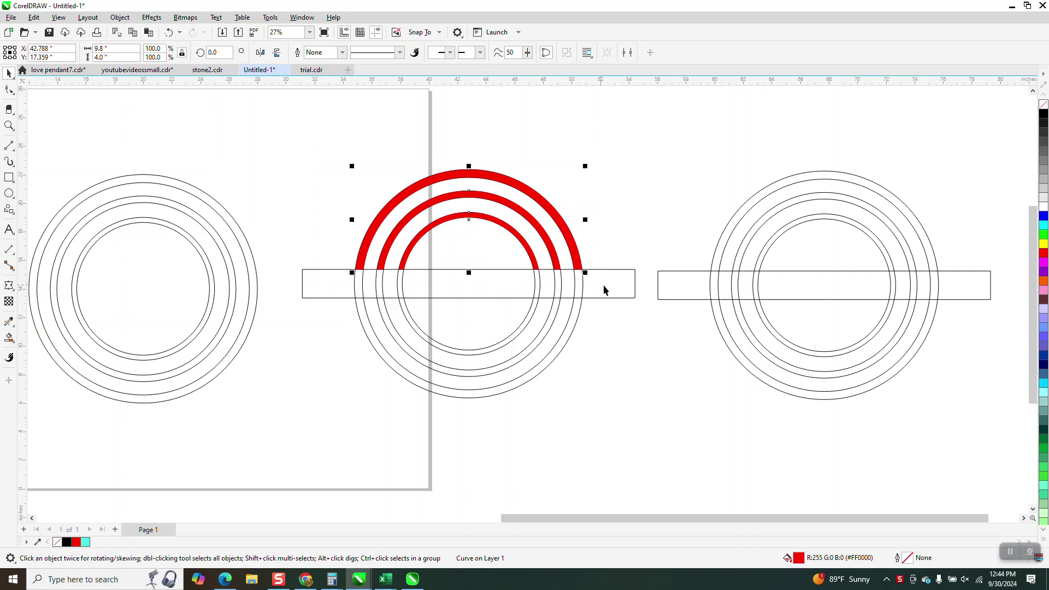
Nudge the red arcs upward and mirror a copy below to form full red rings.
scroll(557, 280, "down", 2)
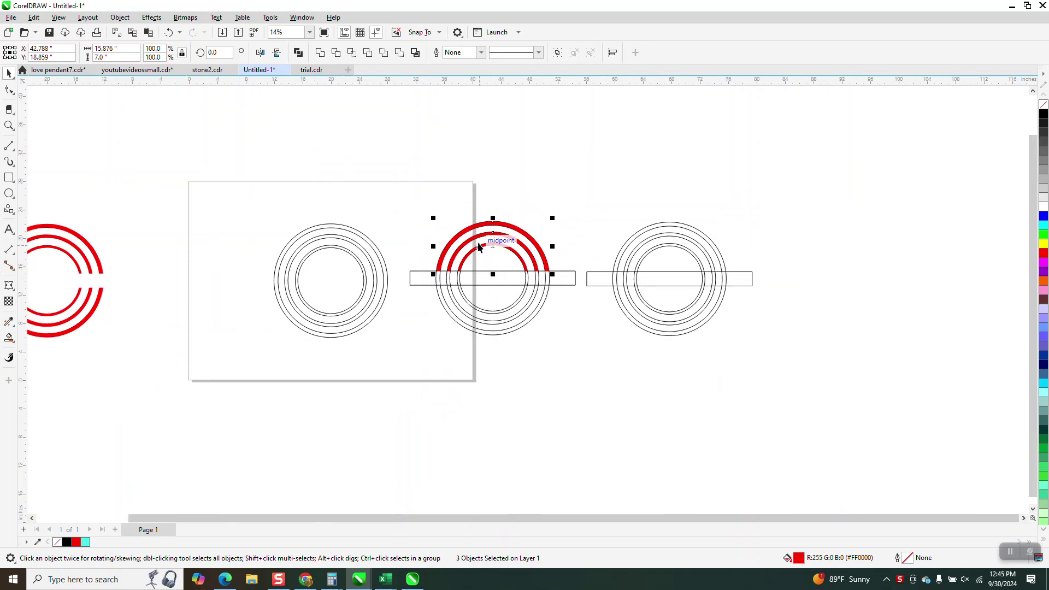
key("Up")
key("Up")
key("Up")
key("Up")
key("Up")
key("Up")
key("Up")
key("Up")
key("Up")
key("Up")
key("Up")
key("Up")
key("Up")
key("Up")
key("Up")
key("Up")
key("Up")
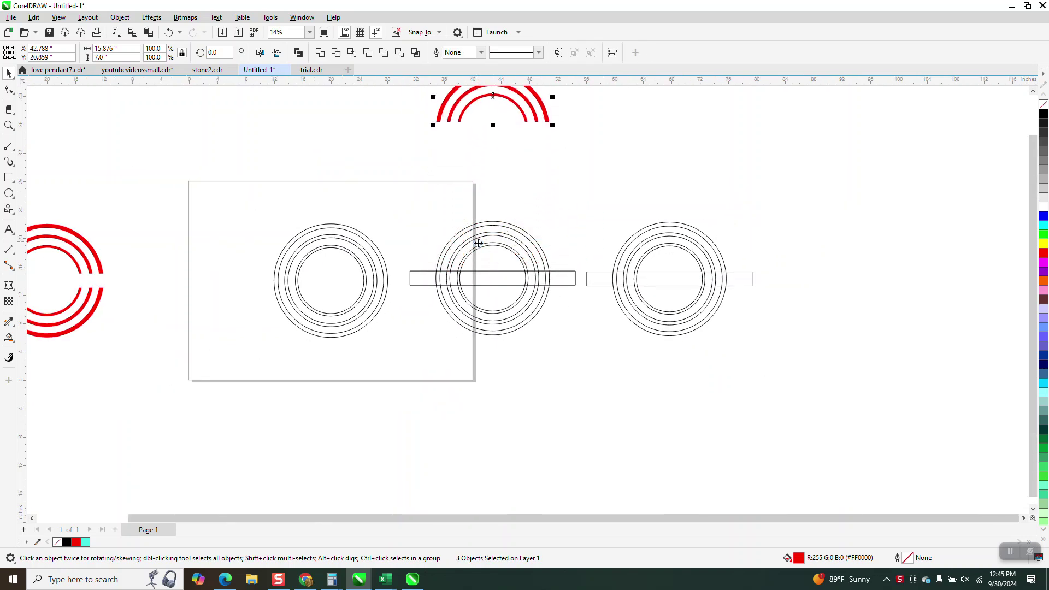
key("Up")
key("Up")
key("Up")
scroll(569, 237, "down", 1)
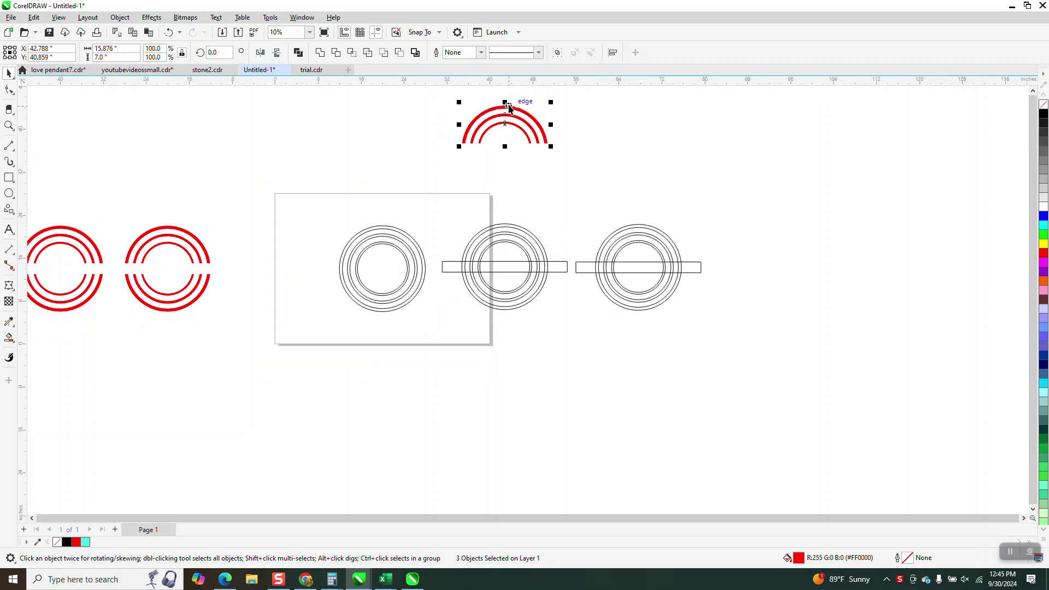
left_click_drag(508, 107, 518, 162)
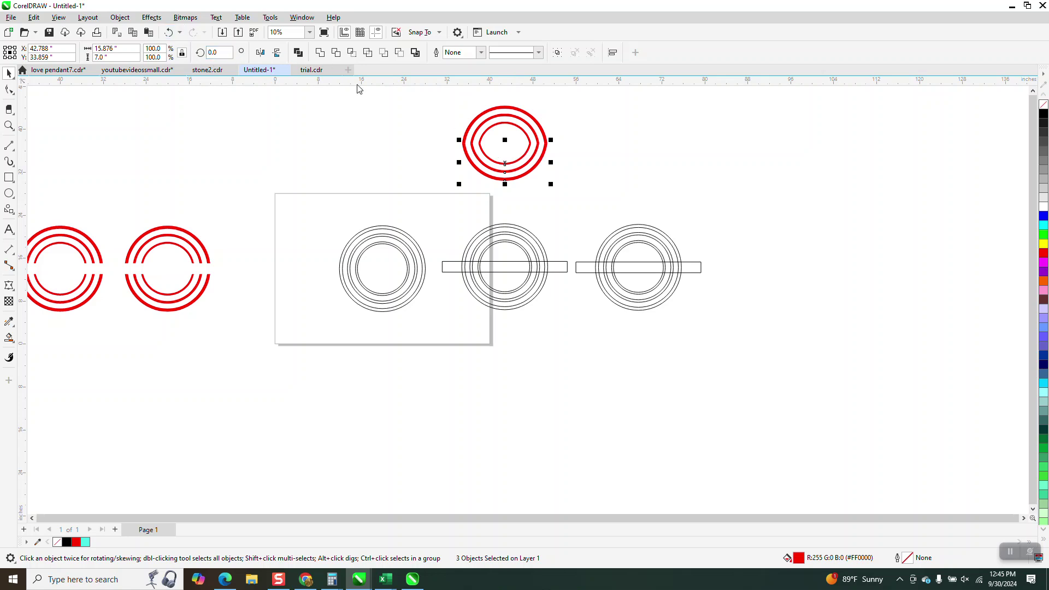
left_click(375, 107)
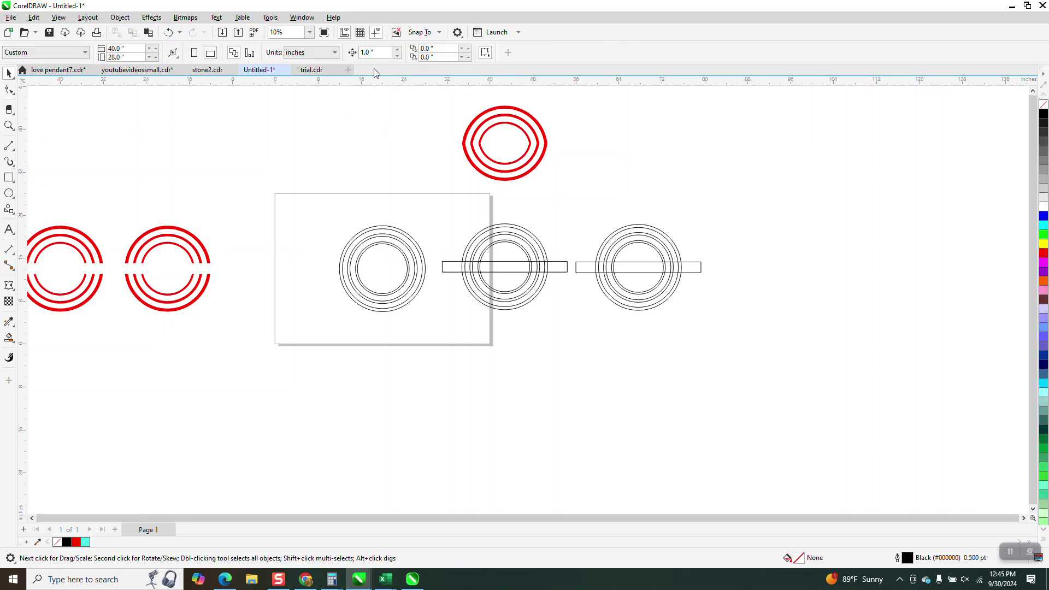
Set the nudge distance to 2" and move three of the red arcs down 2 inches.
double_click(377, 53)
type("2")
key("Return")
left_click_drag(571, 188, 572, 188)
key("Down")
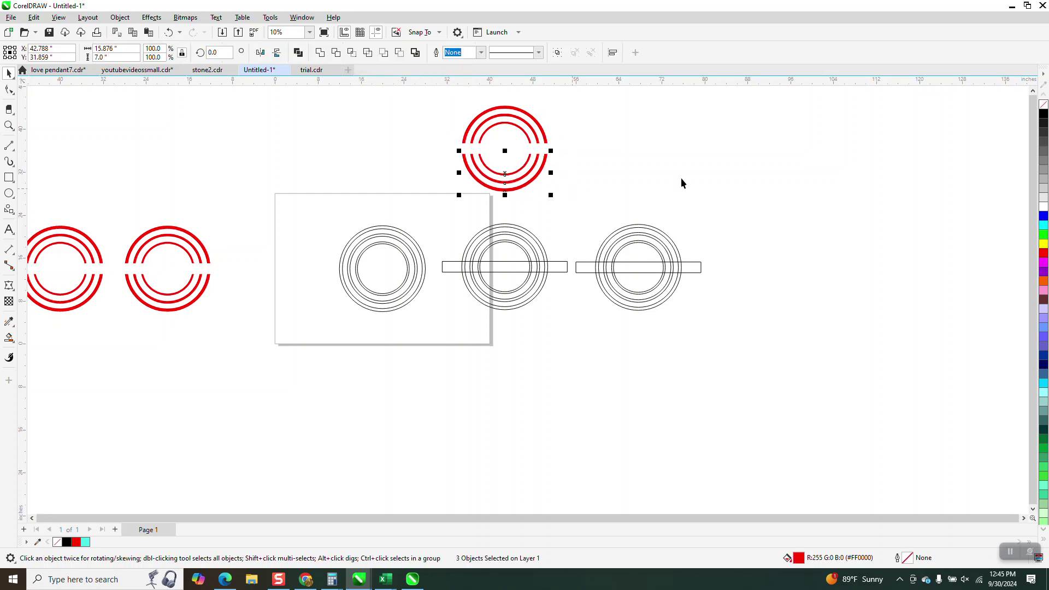
left_click(646, 177)
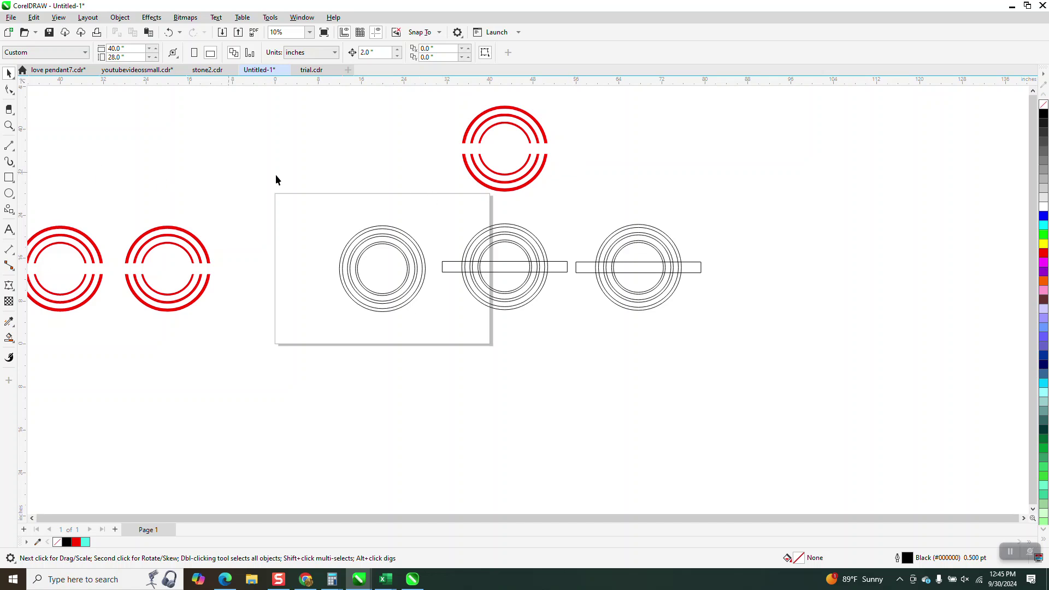
left_click(13, 128)
Use Virtual Segment Delete to remove the crossing rectangle's parts outside the middle rings.
left_click_drag(433, 215, 612, 326)
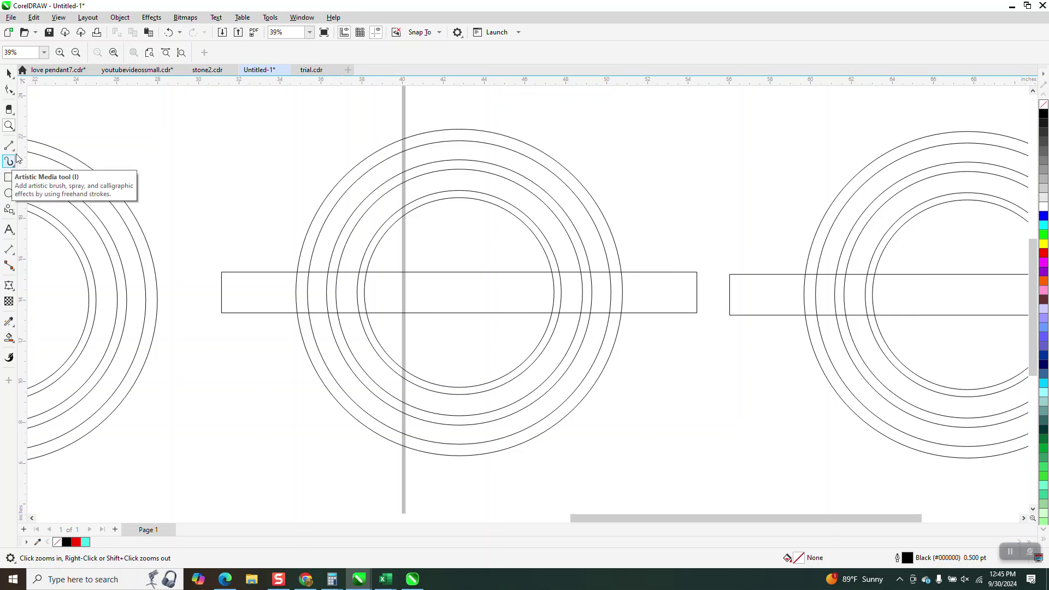
left_click(12, 112)
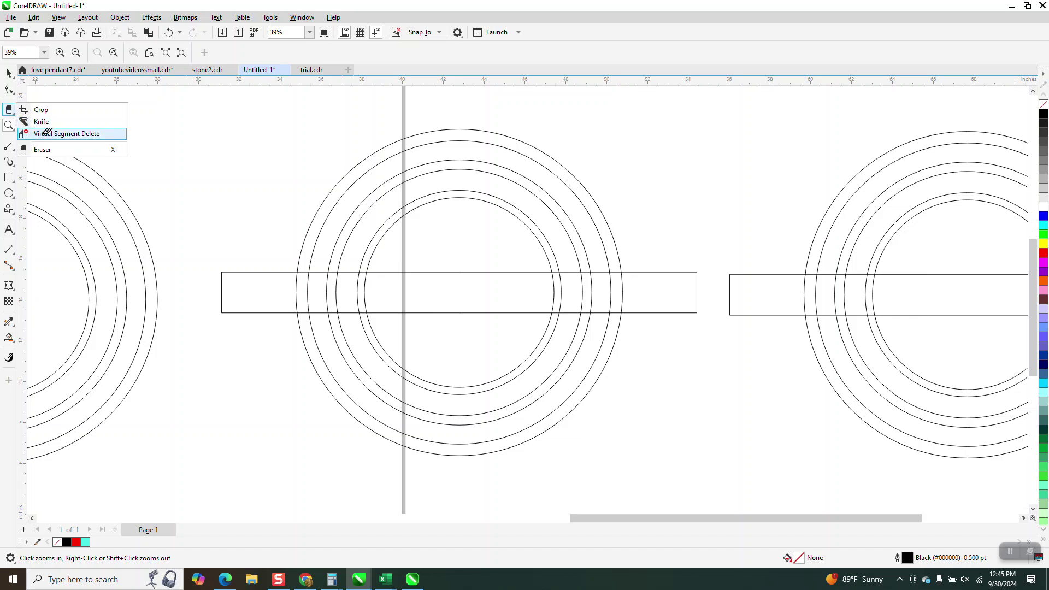
left_click(46, 134)
left_click(253, 313)
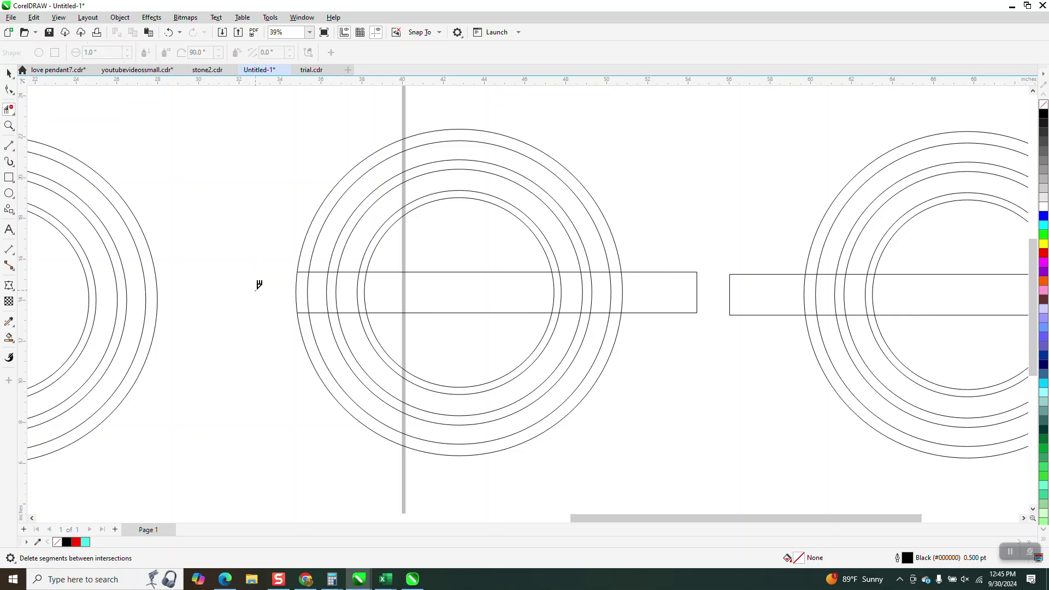
left_click_drag(256, 287, 703, 292)
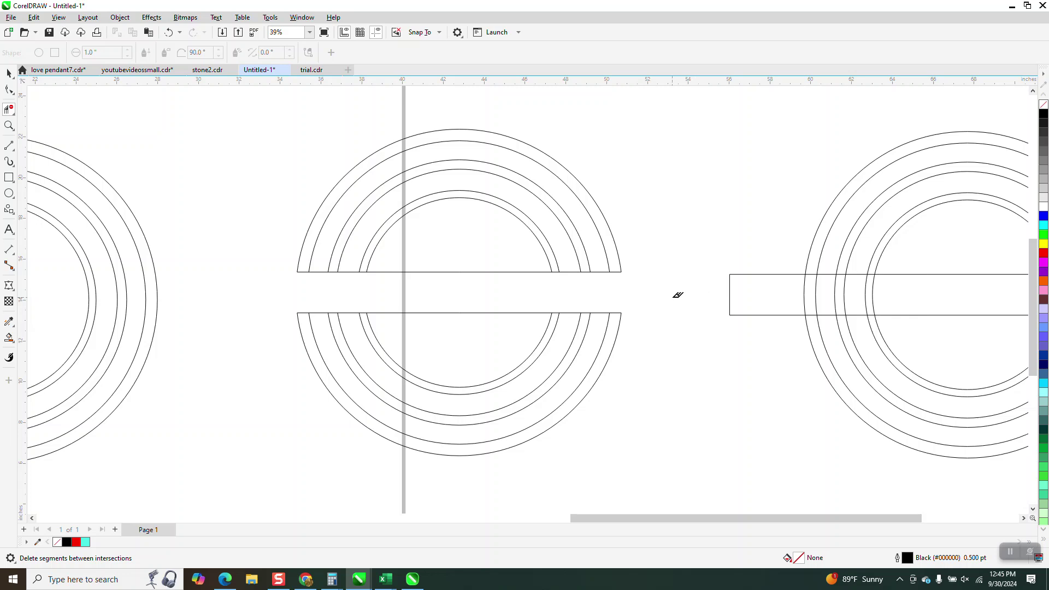
Delete the ring segments between intersections on the left, right and centre, separating upper and lower arcs.
left_click(321, 271)
left_click(349, 271)
left_click(353, 311)
left_click(321, 313)
left_click(570, 312)
left_click(571, 272)
left_click(599, 272)
left_click(600, 313)
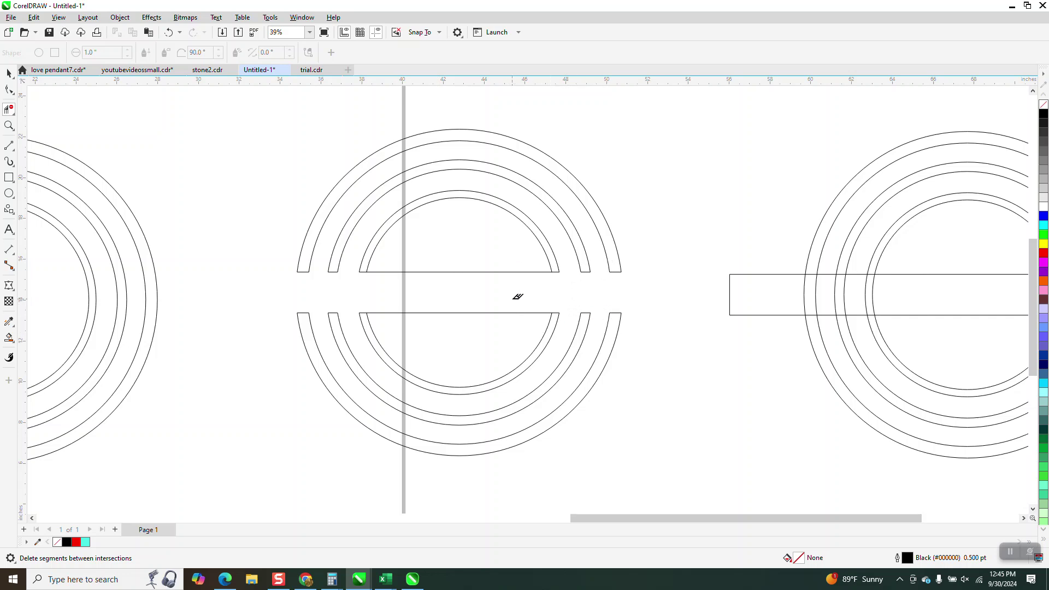
left_click(492, 271)
left_click(489, 313)
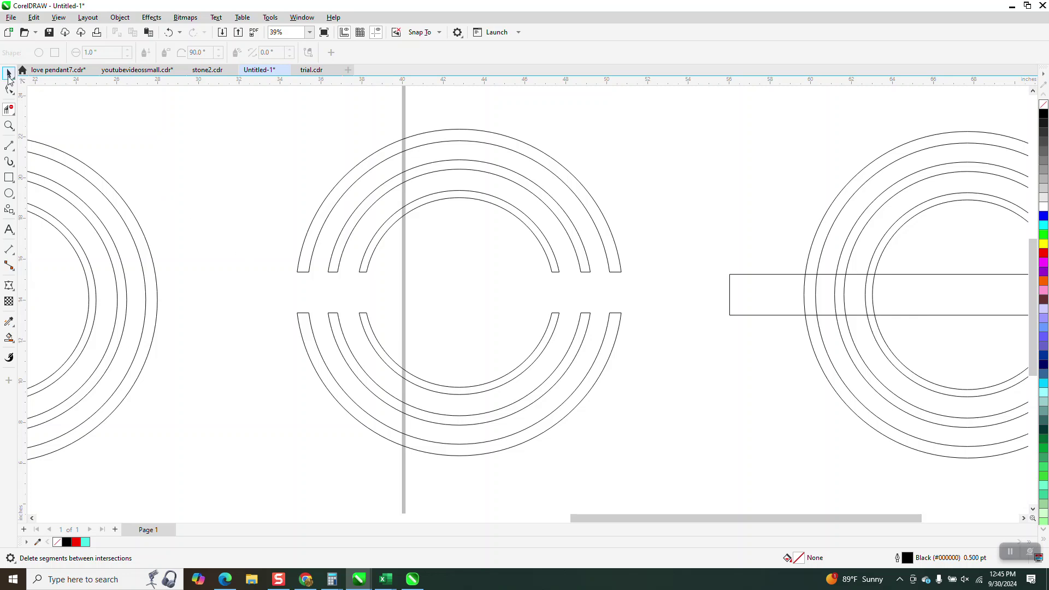
left_click(8, 74)
Join the open end nodes along the gaps of the middle ring set into closed band shapes.
left_click_drag(279, 140, 705, 465)
left_click(9, 90)
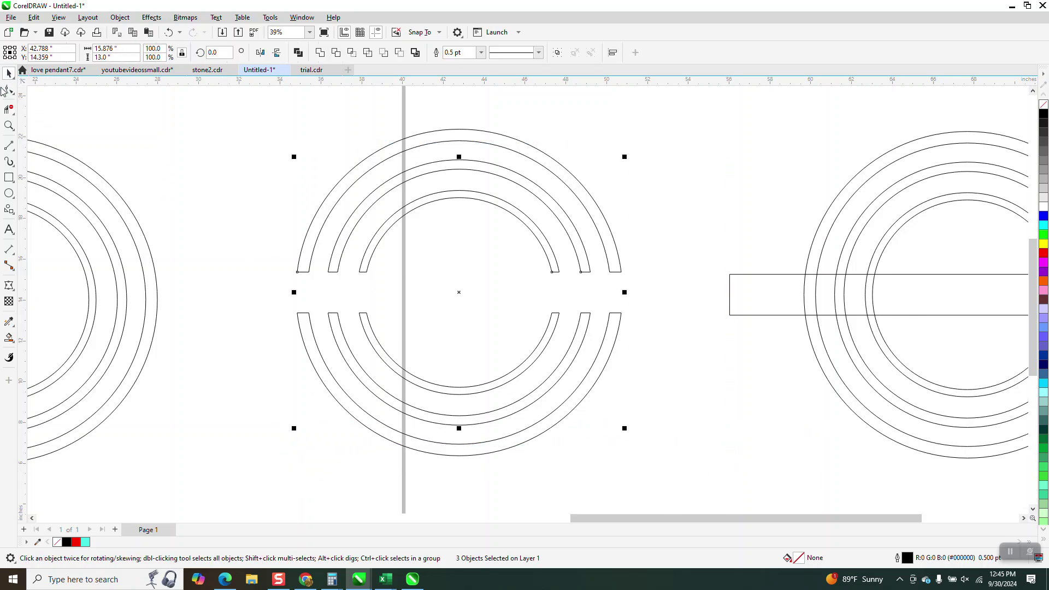
left_click_drag(250, 246, 657, 342)
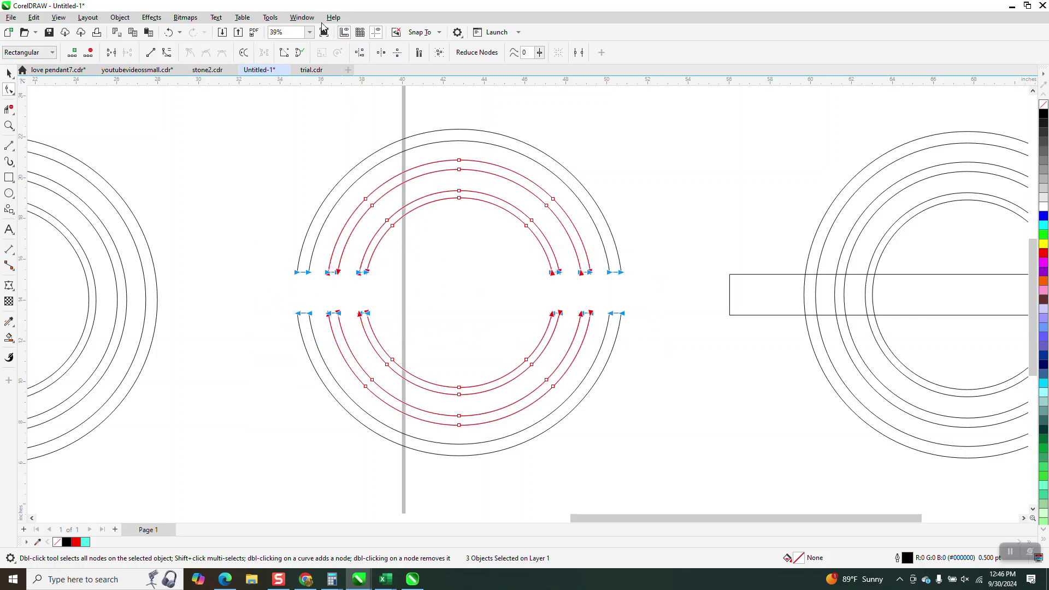
left_click(302, 17)
mouse_move(329, 166)
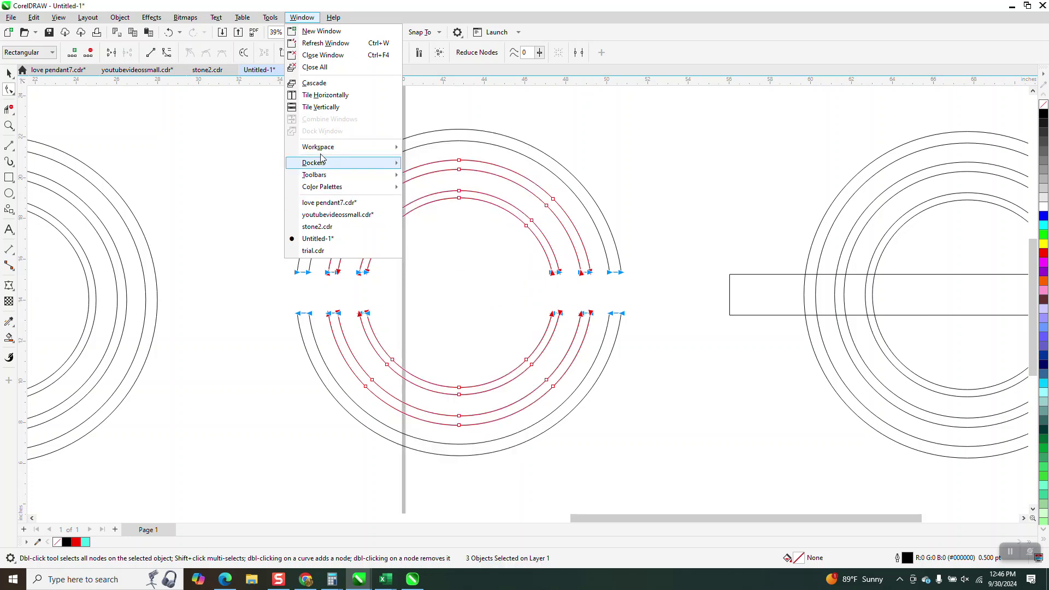
left_click(451, 341)
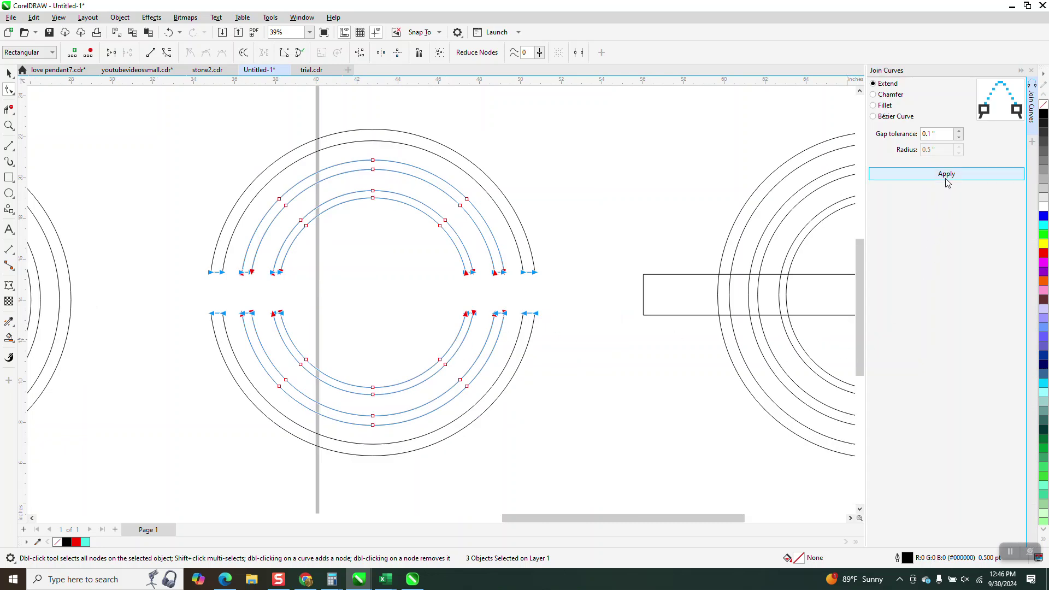
left_click(946, 175)
Fill the closed ring segments red, then open and dismiss the Object menu.
key("space")
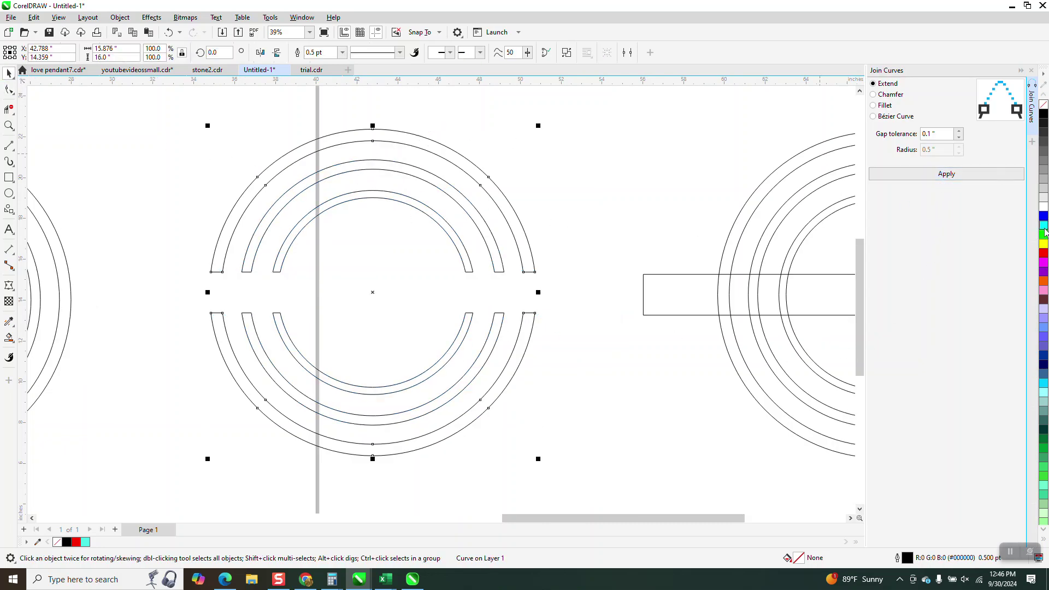
left_click(1043, 255)
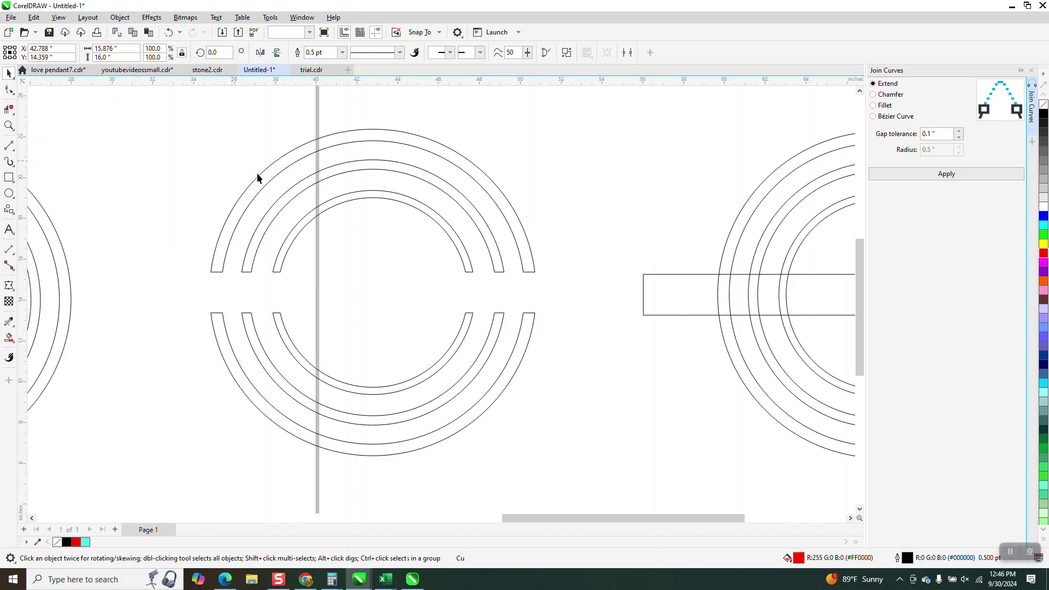
key("F10")
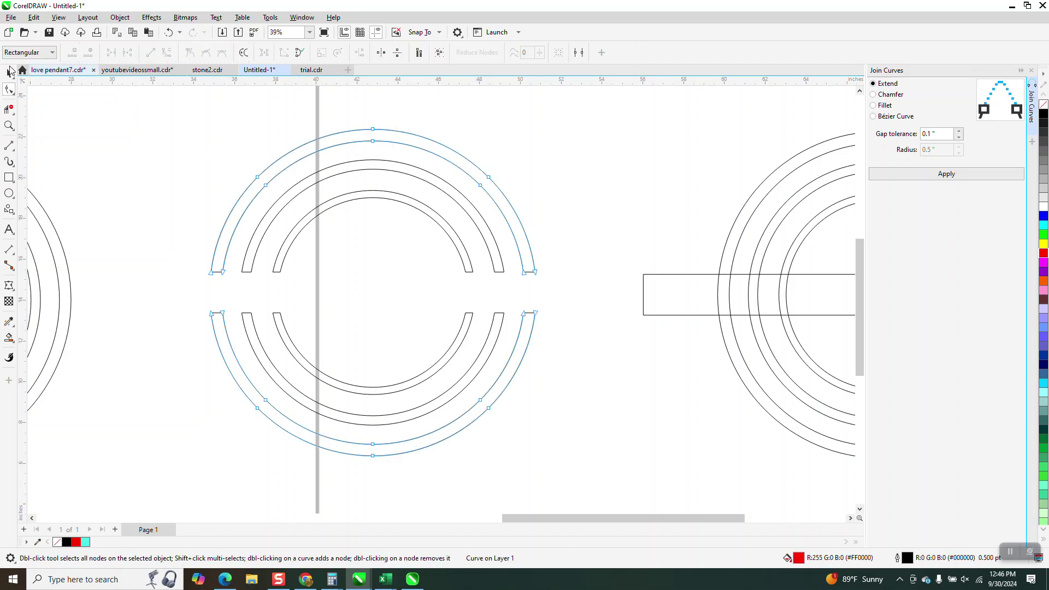
left_click(9, 72)
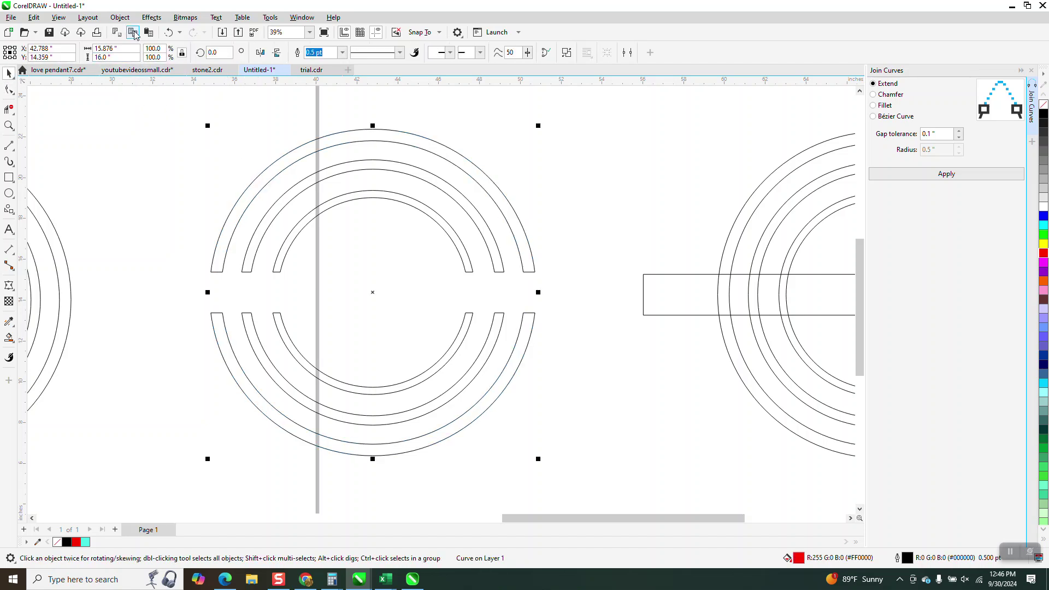
left_click(119, 17)
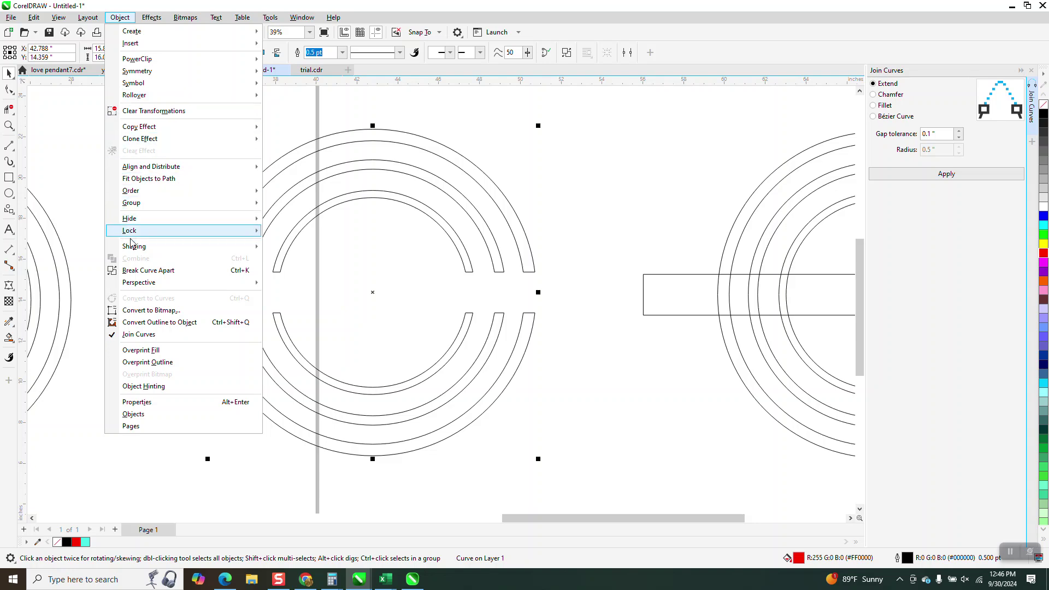
scroll(438, 280, "down", 1)
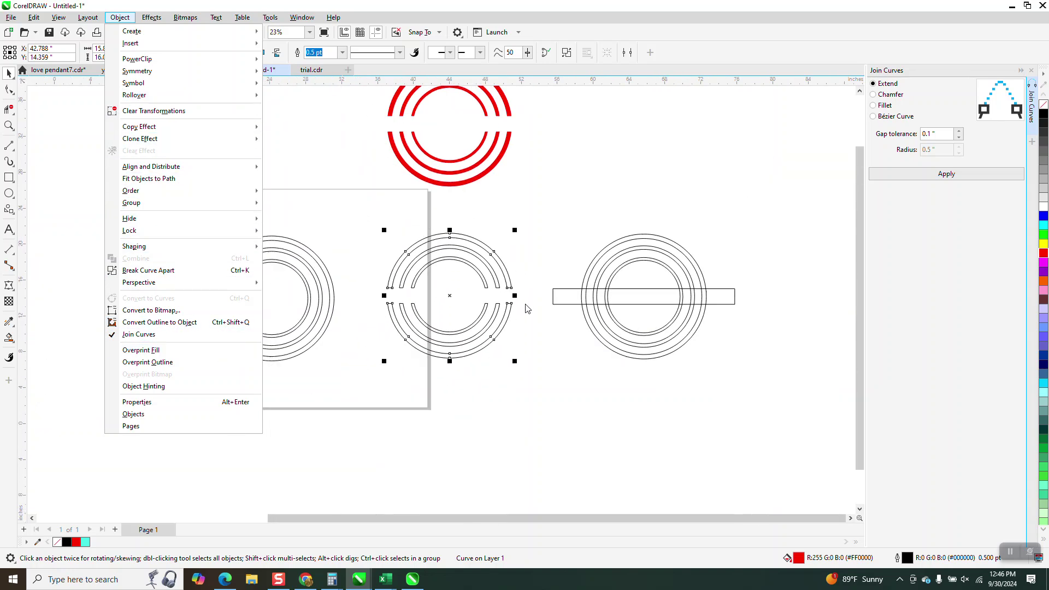
left_click(323, 226)
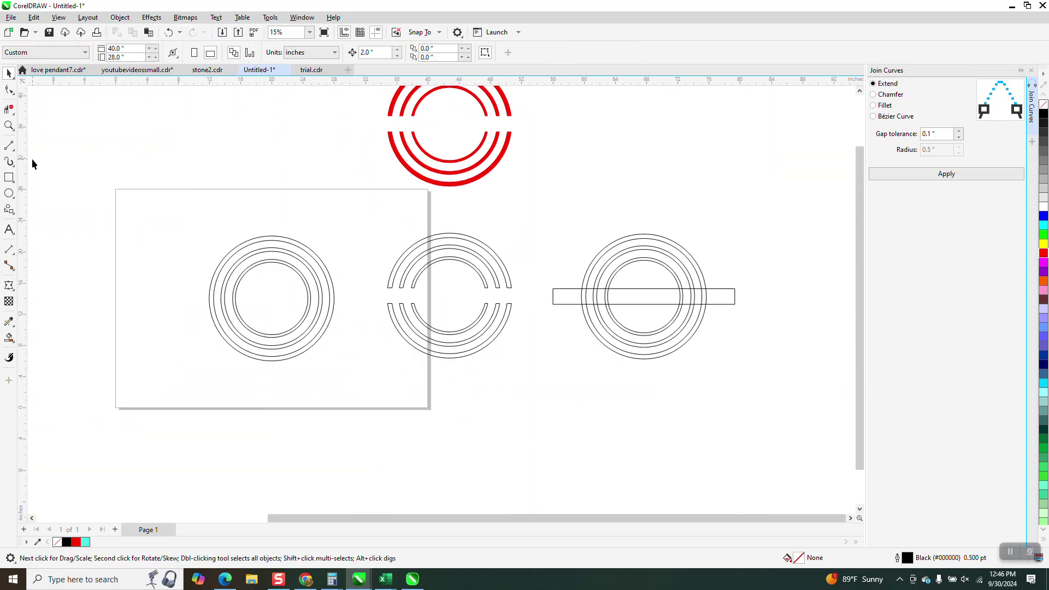
left_click(10, 125)
left_click_drag(183, 218, 437, 374)
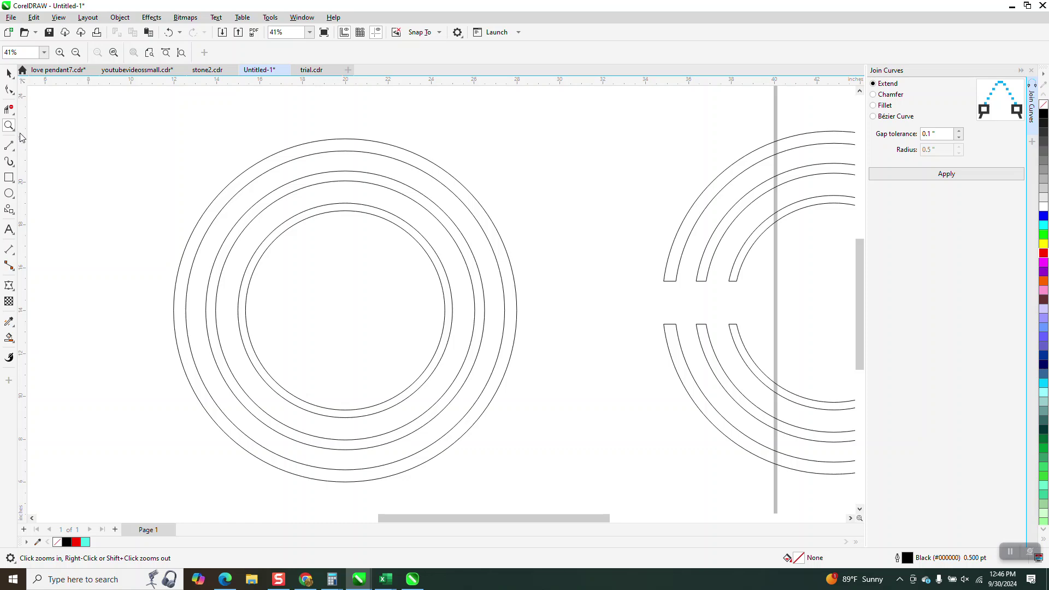
left_click(13, 113)
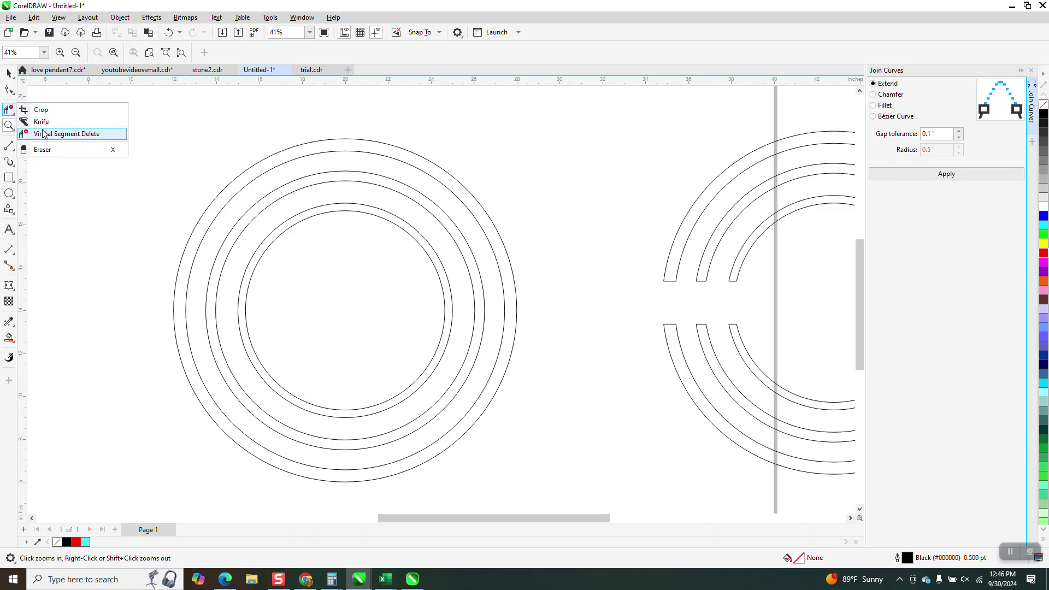
left_click(40, 150)
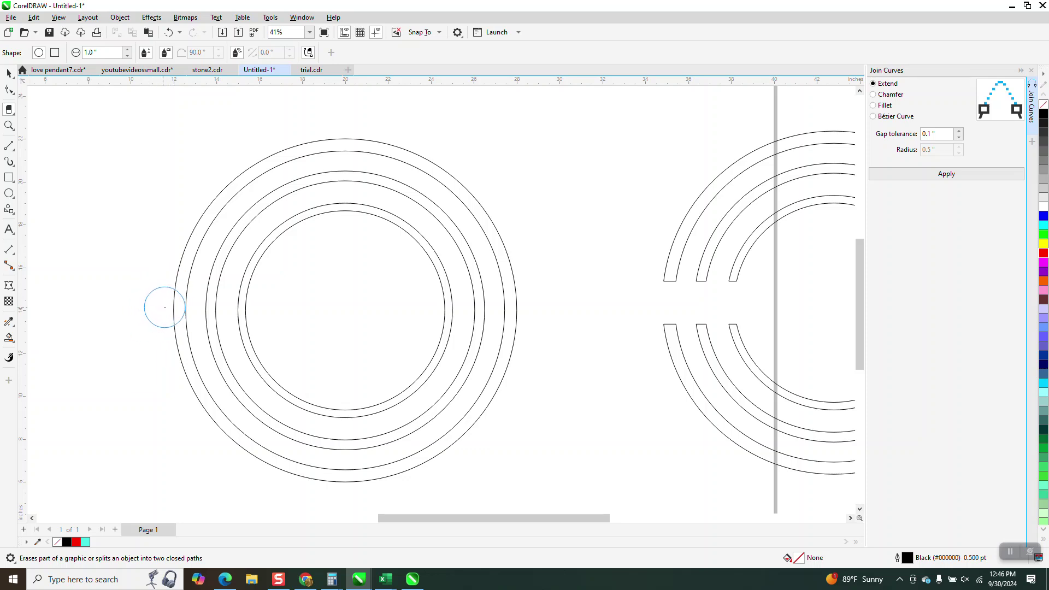
mouse_move(171, 304)
left_mouse_down()
mouse_move(526, 311)
mouse_move(542, 320)
left_mouse_up()
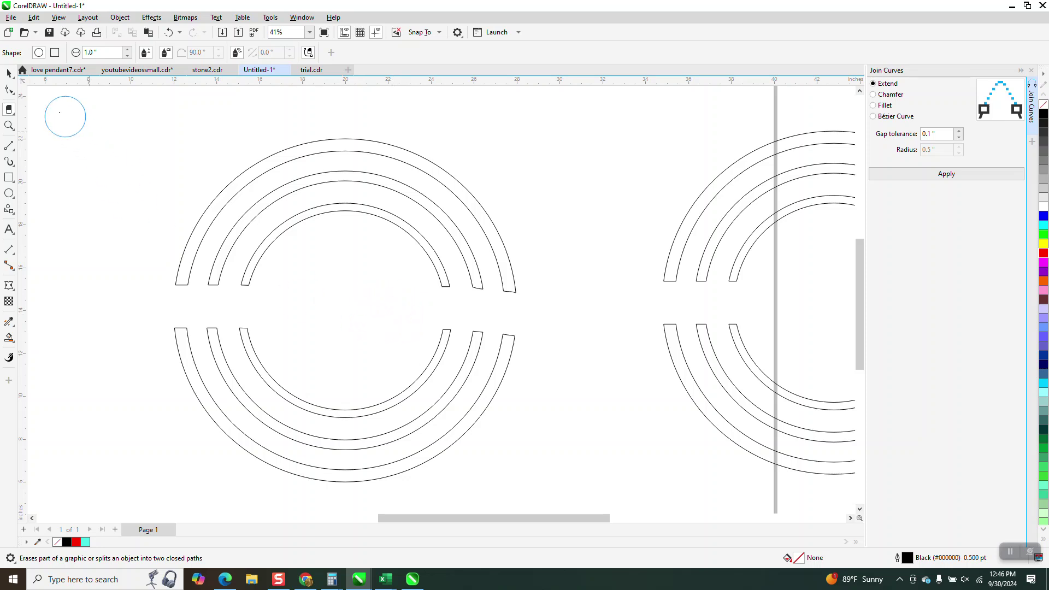
key("space")
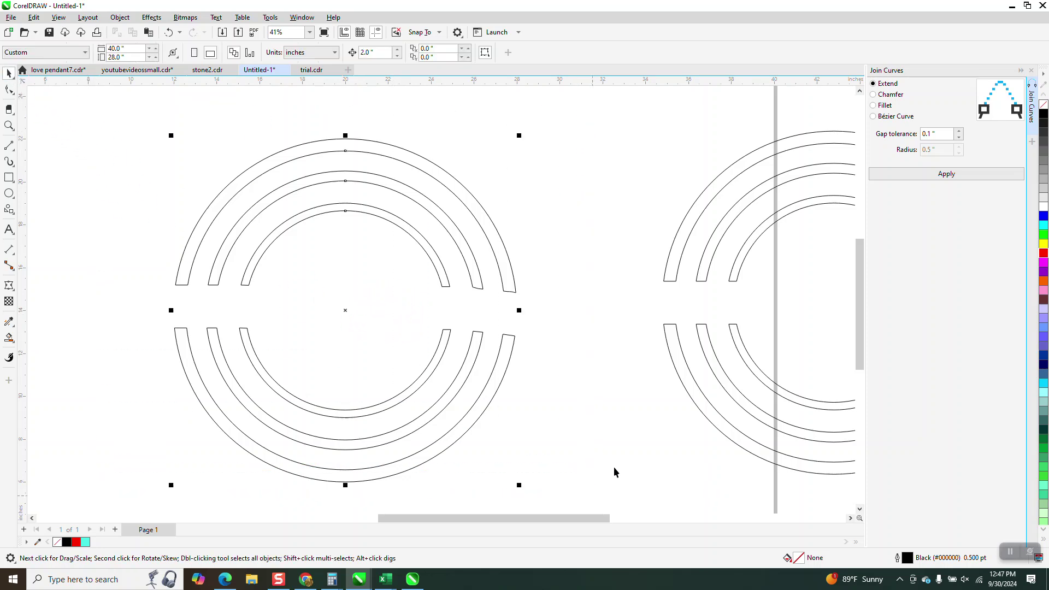
left_click(1042, 253)
left_click(169, 32)
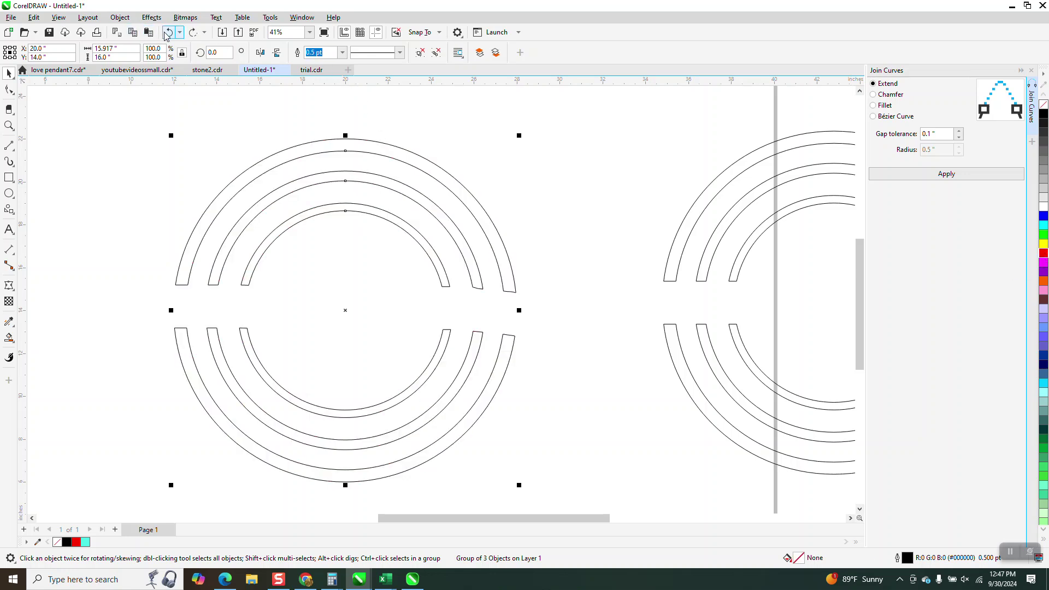
left_click(169, 32)
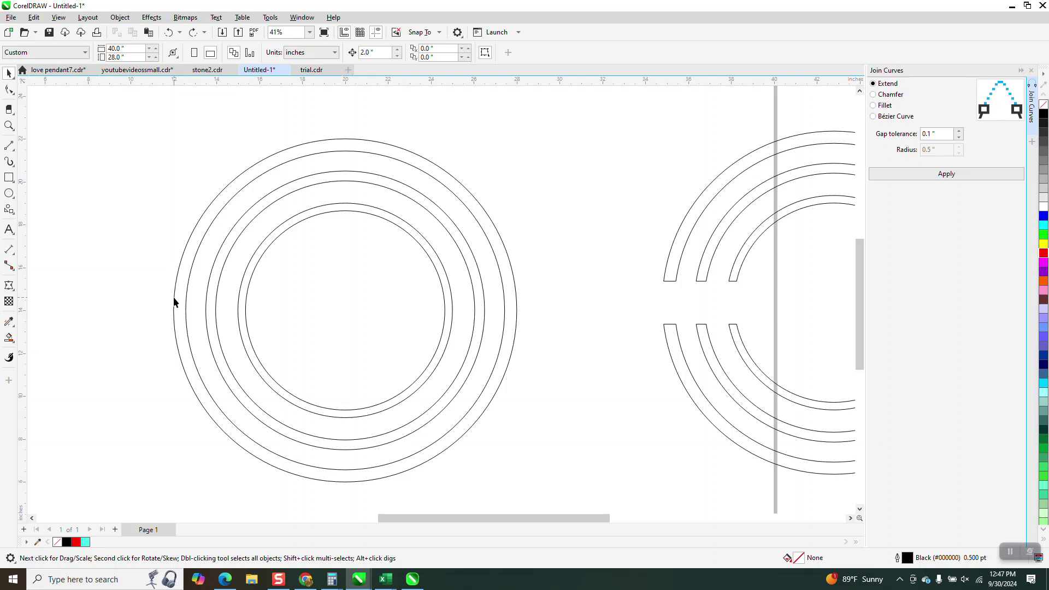
left_click_drag(180, 297, 302, 323)
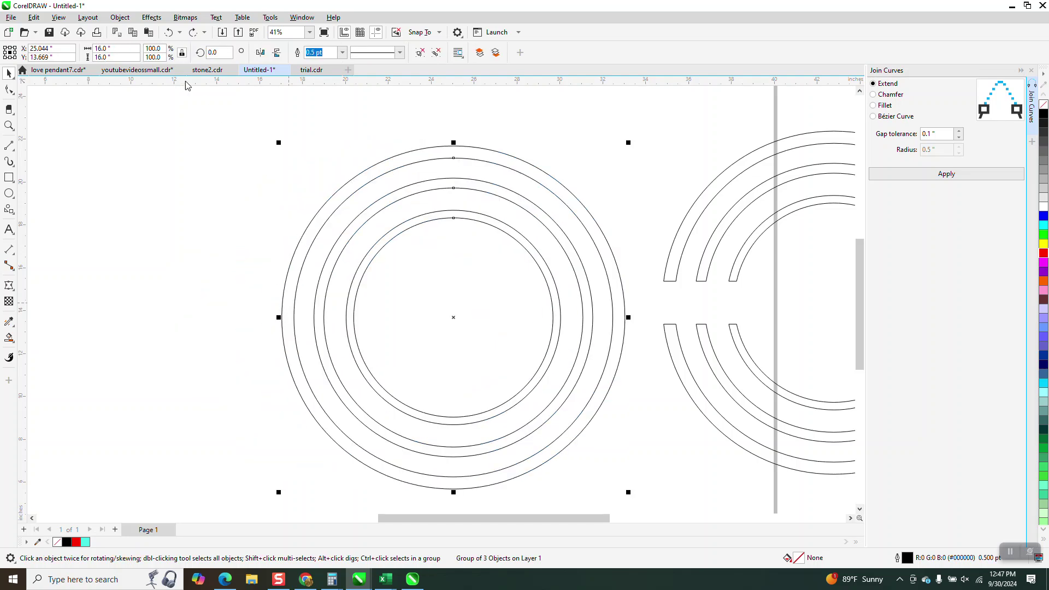
left_click(169, 32)
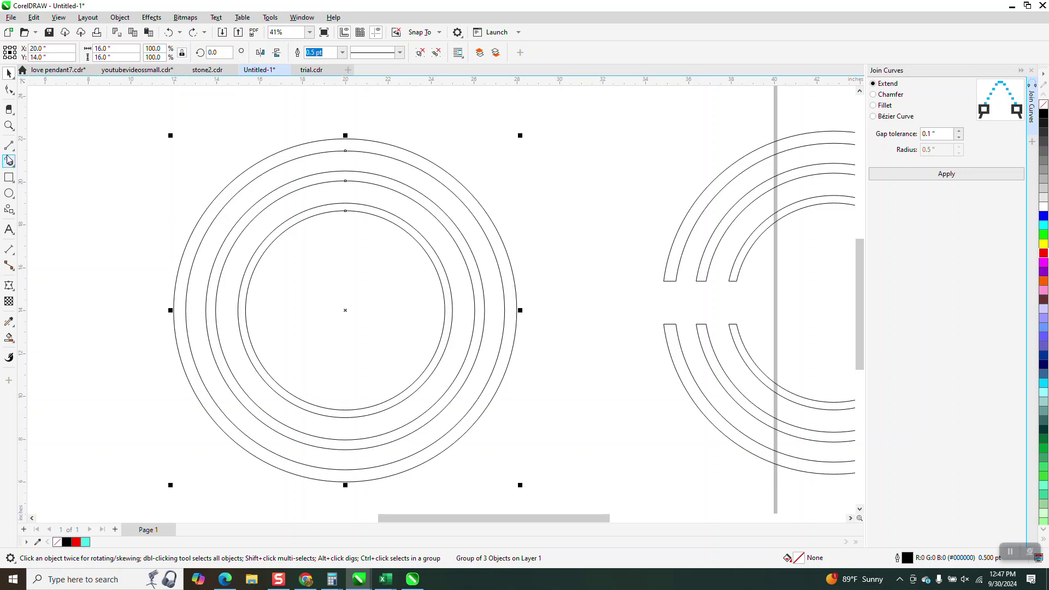
Add a horizontal guideline at 15" using a 1" nudge, and duplicate it 2" lower at 13".
left_click_drag(202, 82, 215, 123)
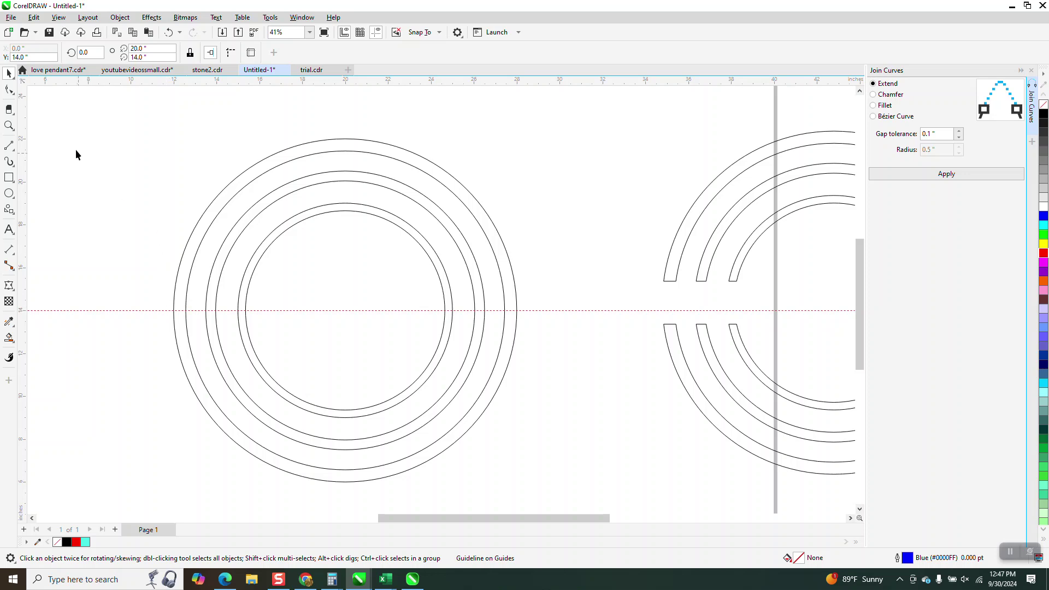
left_click(172, 134)
left_click(376, 52)
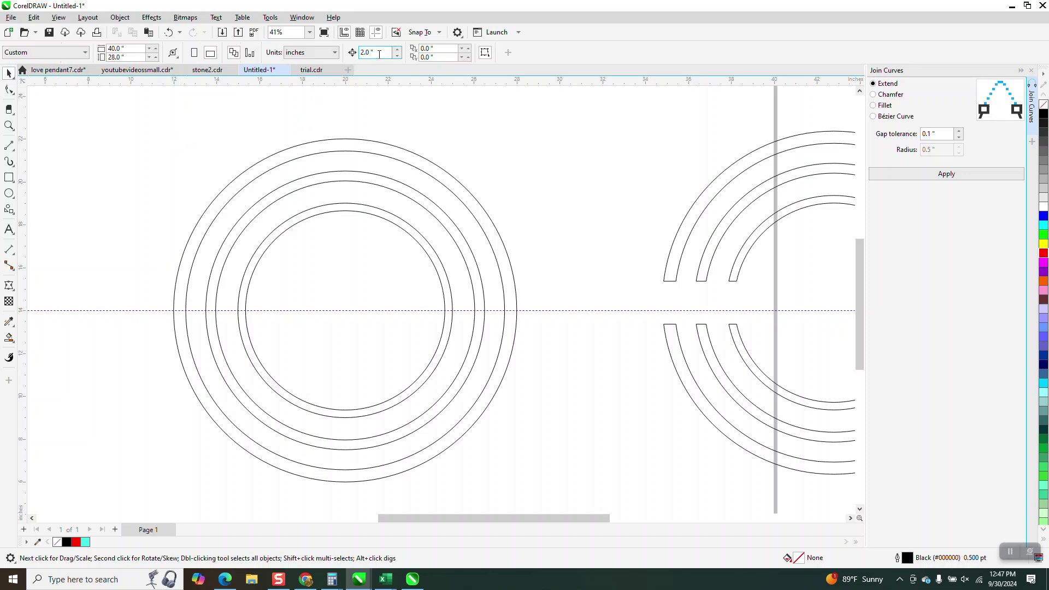
type("1")
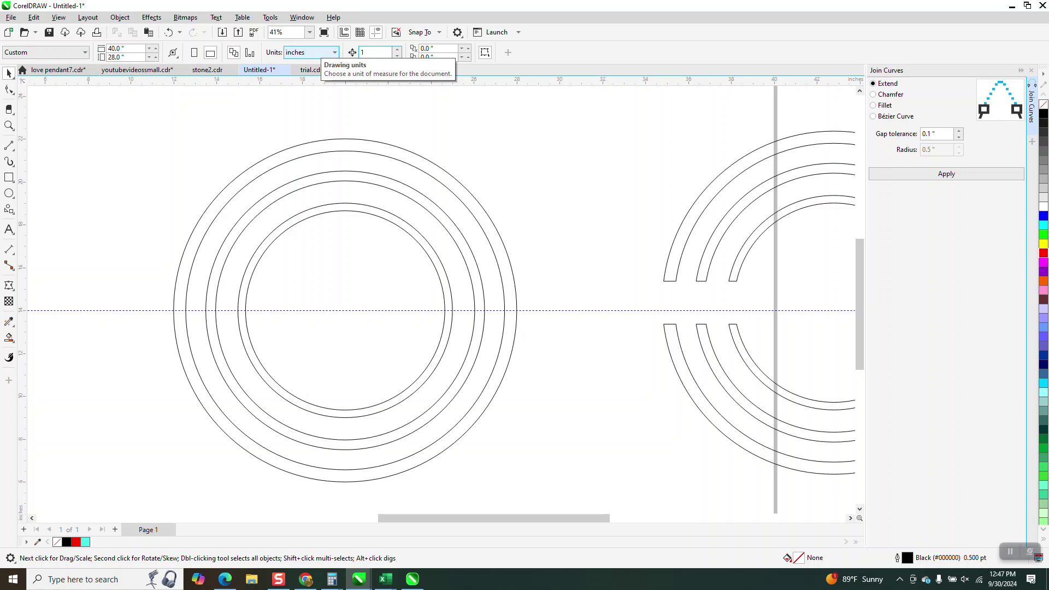
left_click(590, 311)
key("Up")
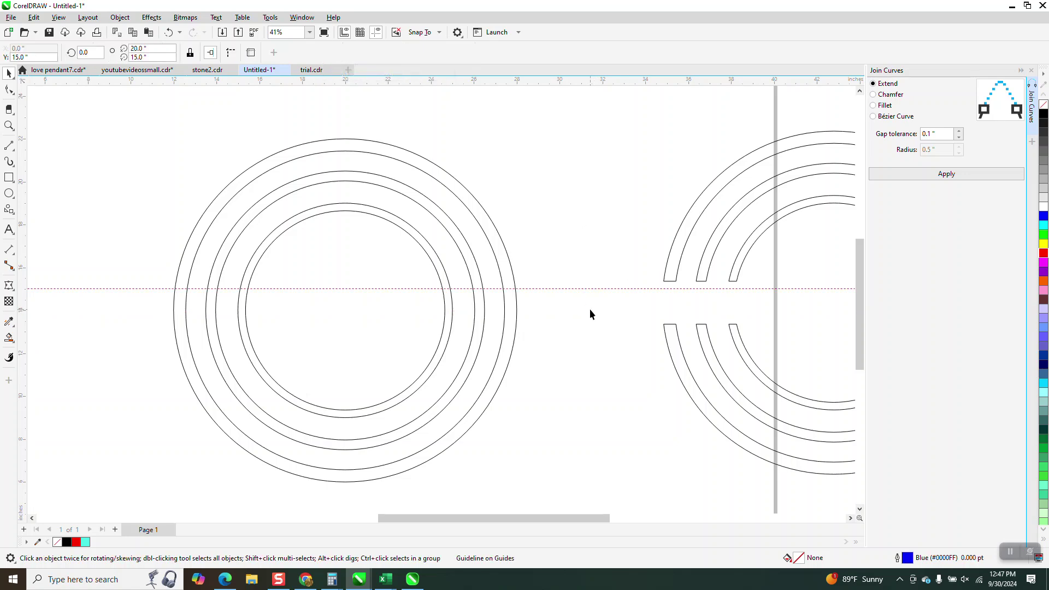
key("KP_Add")
key("Down")
key("Down")
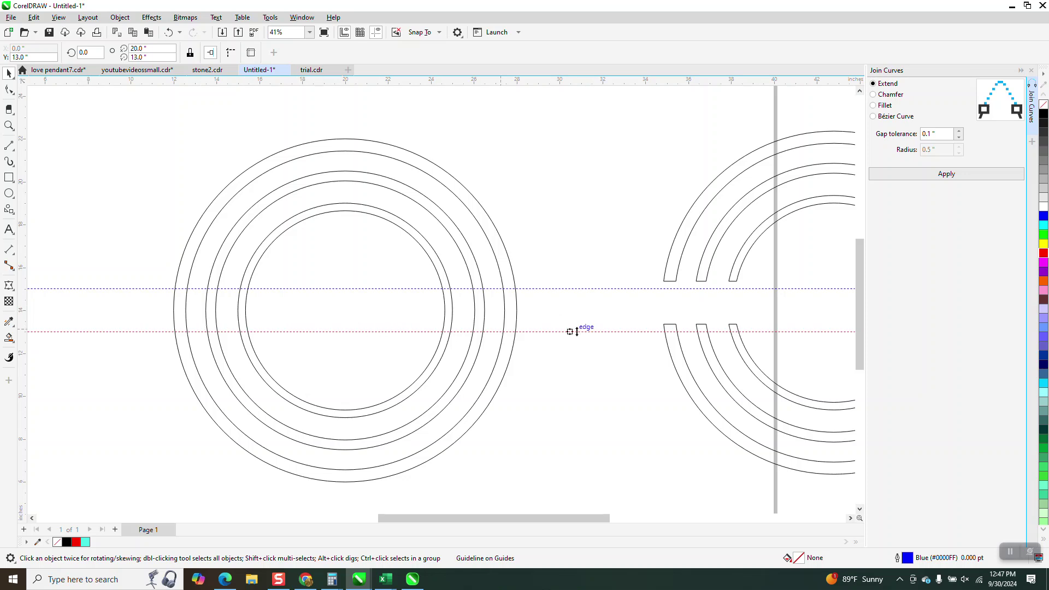
left_click(9, 126)
Select the ring group with the Eraser and try erasing the outer rings, undoing both attempts.
left_click_drag(90, 239, 603, 408)
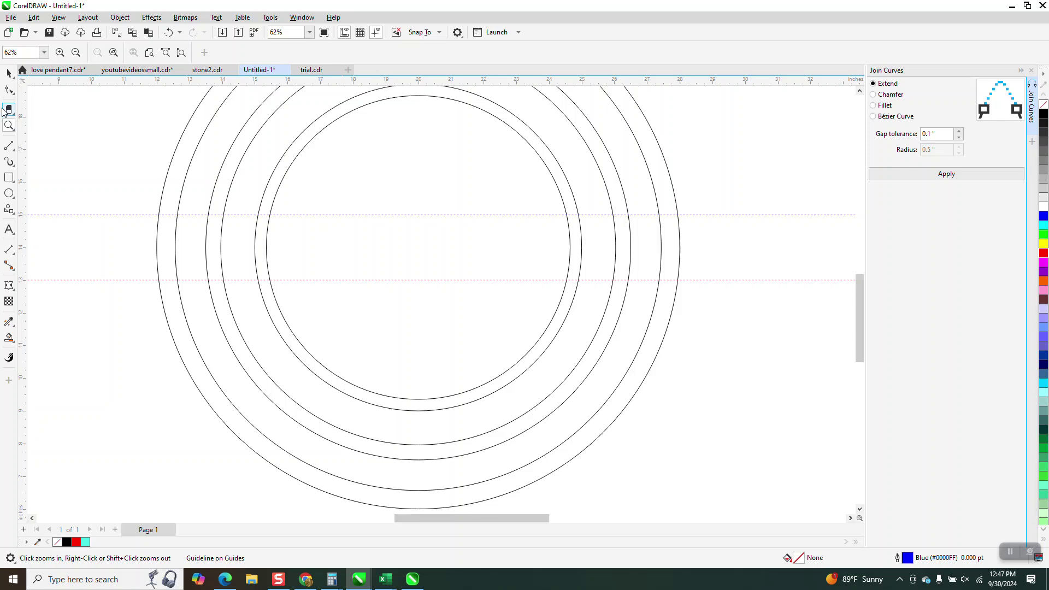
left_click(8, 108)
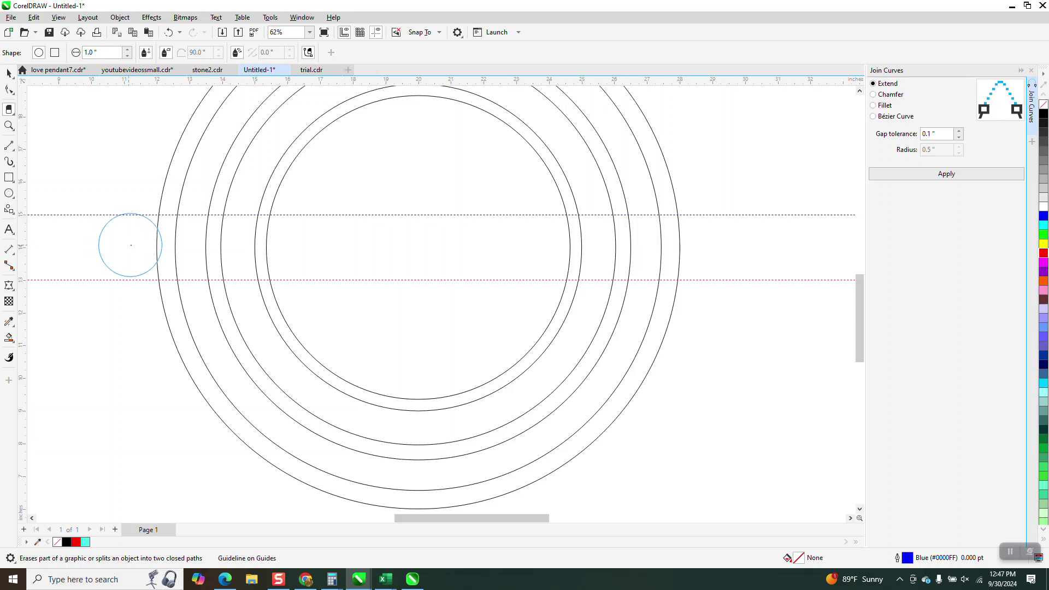
left_click(158, 247)
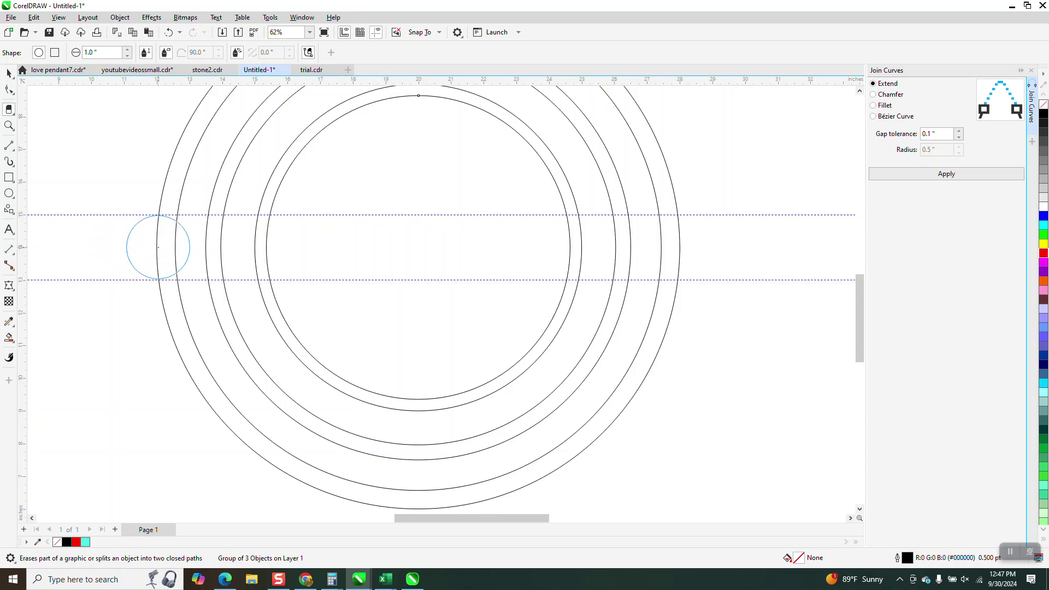
key("space")
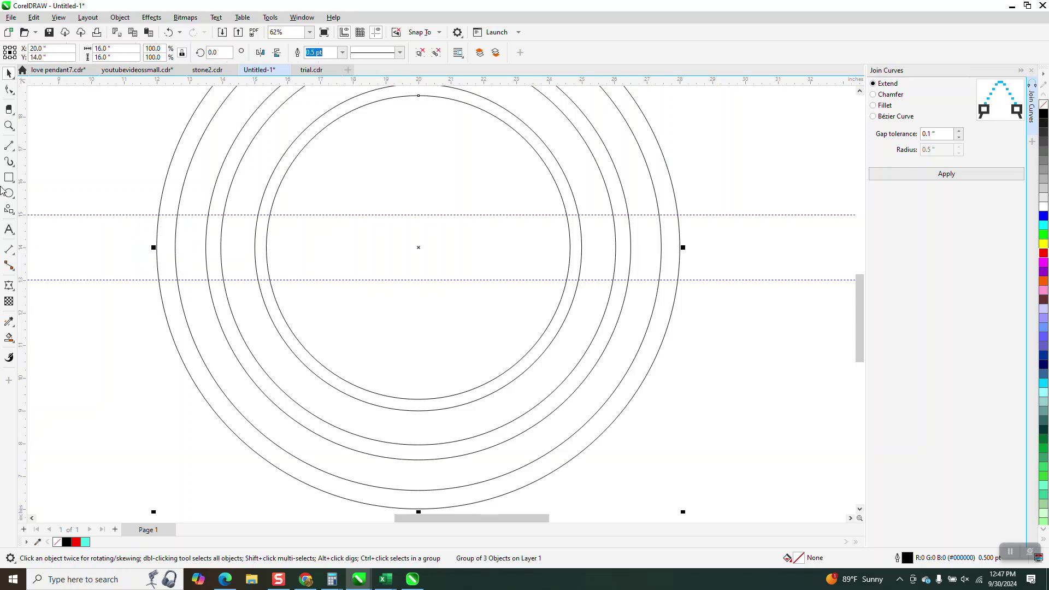
key("space")
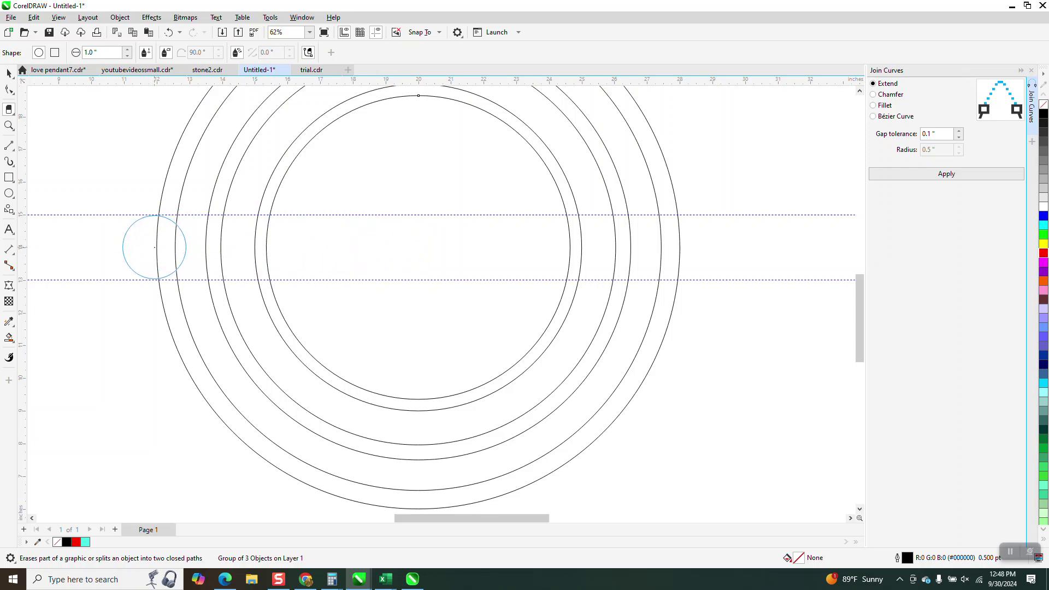
left_click(156, 247)
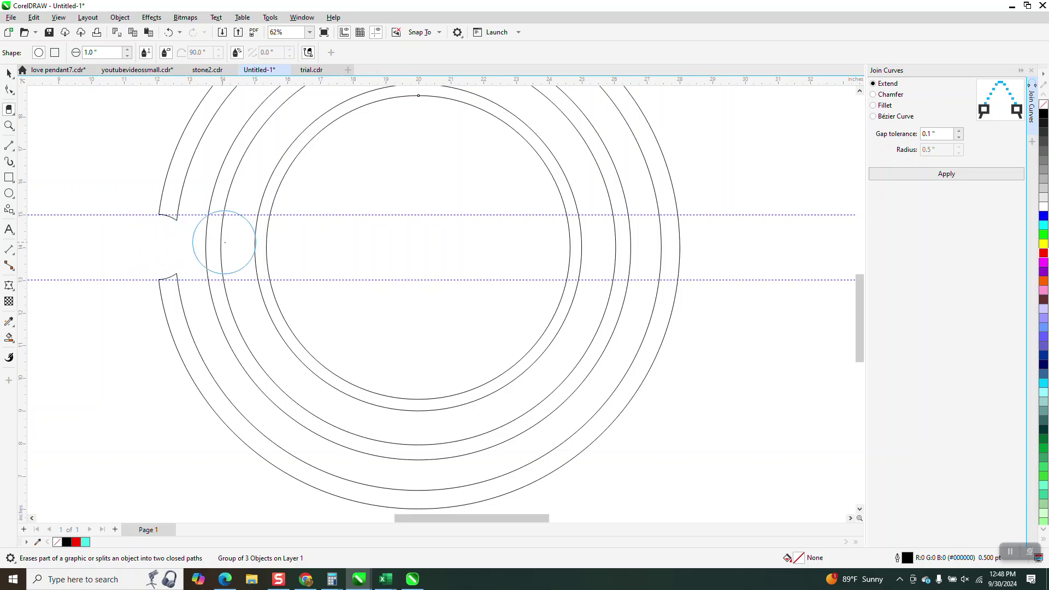
left_click(169, 32)
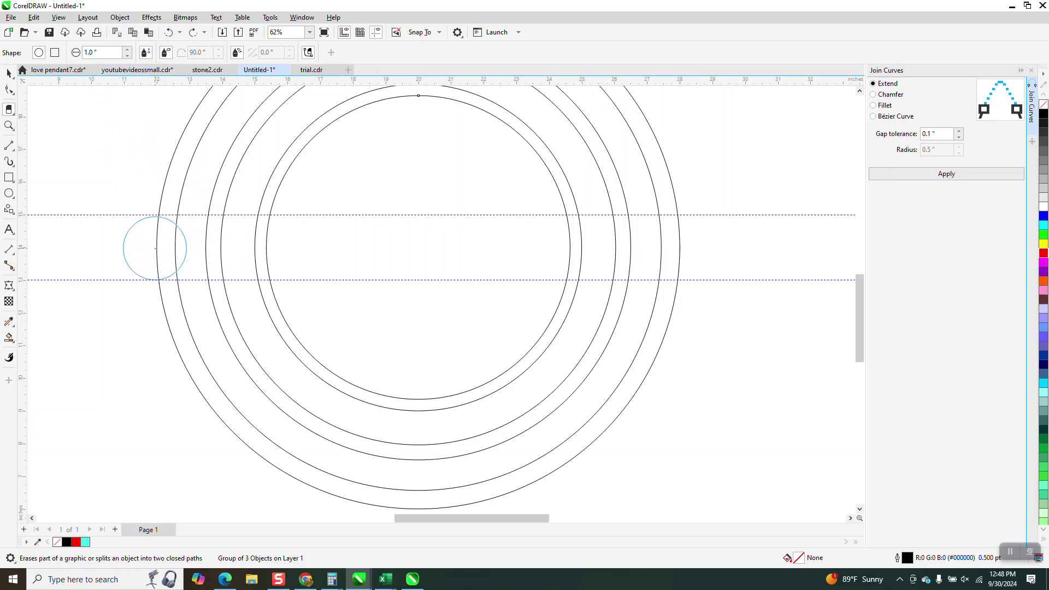
left_click(156, 247)
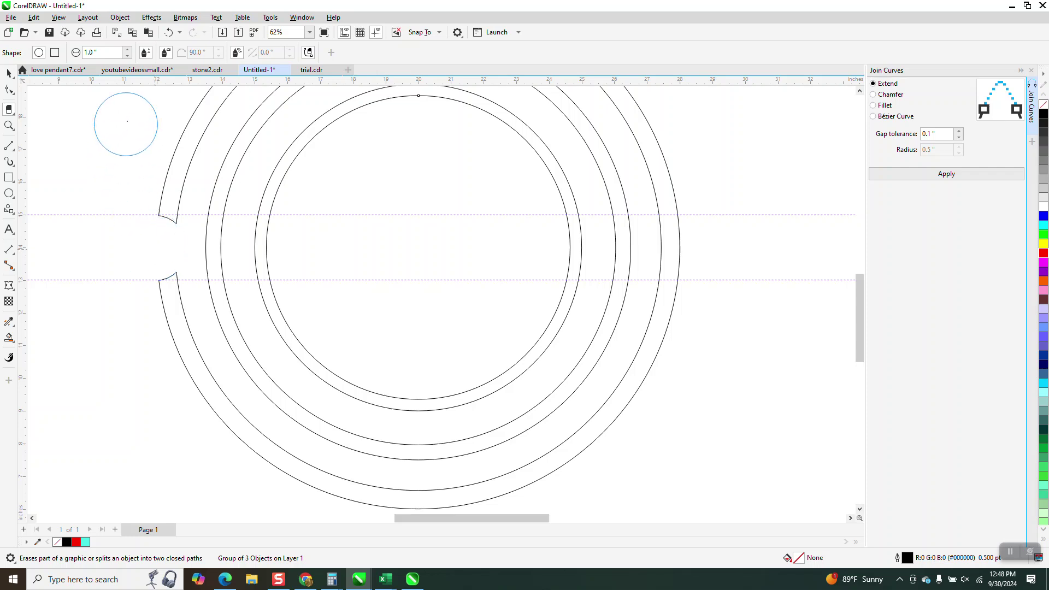
left_click(169, 32)
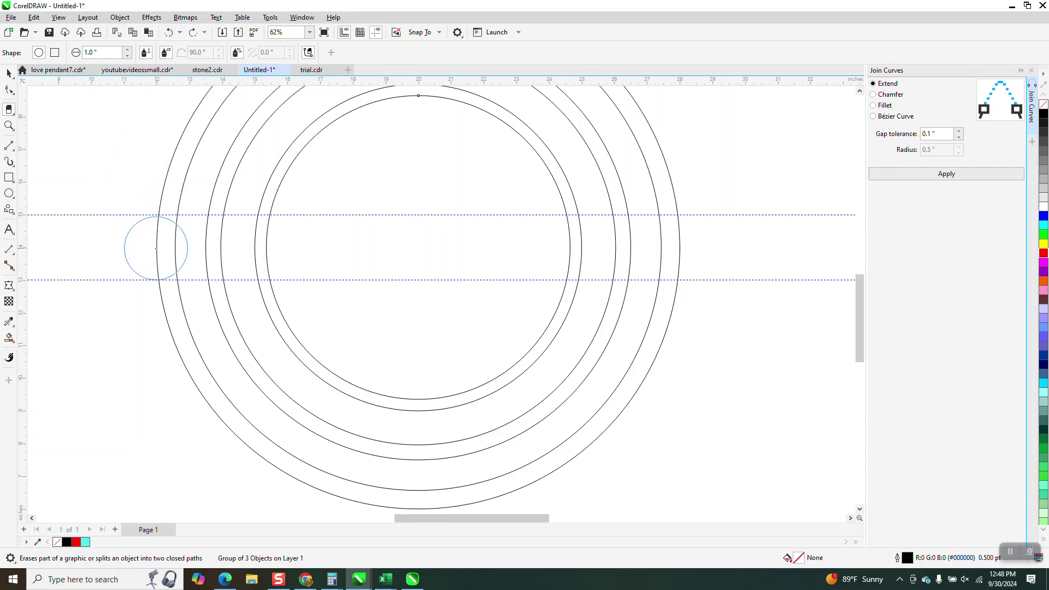
Erase a straight cut through all rings between the guidelines, from the left side to the right.
left_click(156, 247)
left_click(674, 247)
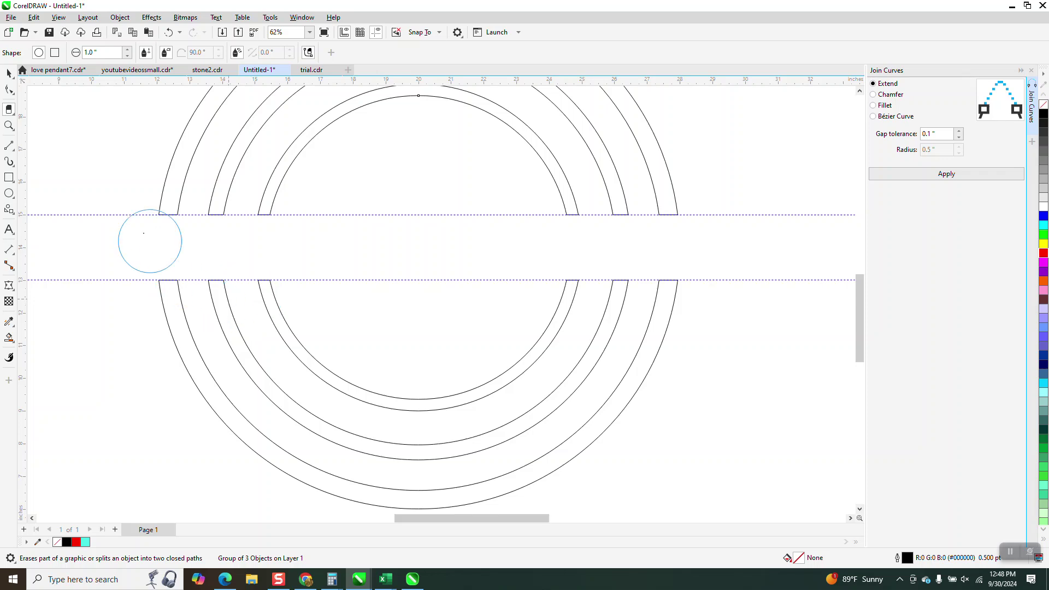
key("z")
left_click_drag(135, 218, 327, 300)
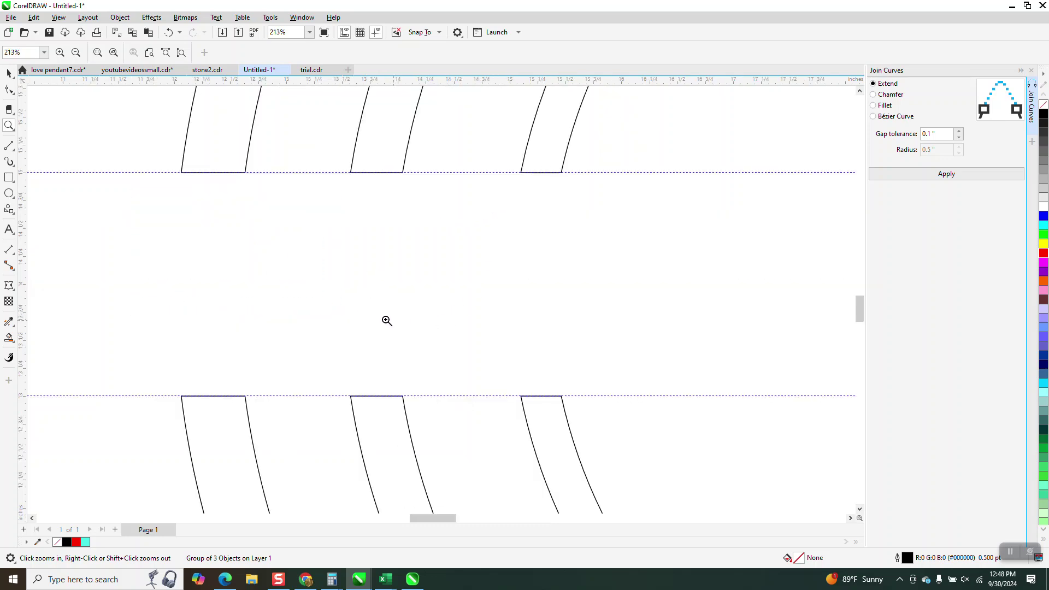
scroll(263, 320, "down", 1)
scroll(243, 241, "down", 2)
scroll(236, 238, "down", 1)
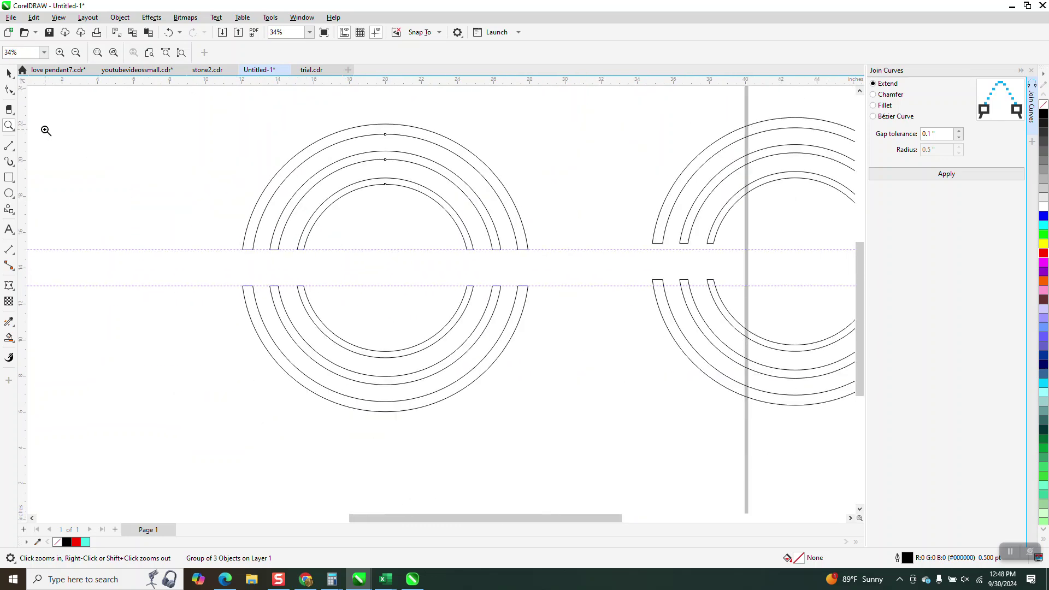
double_click(10, 75)
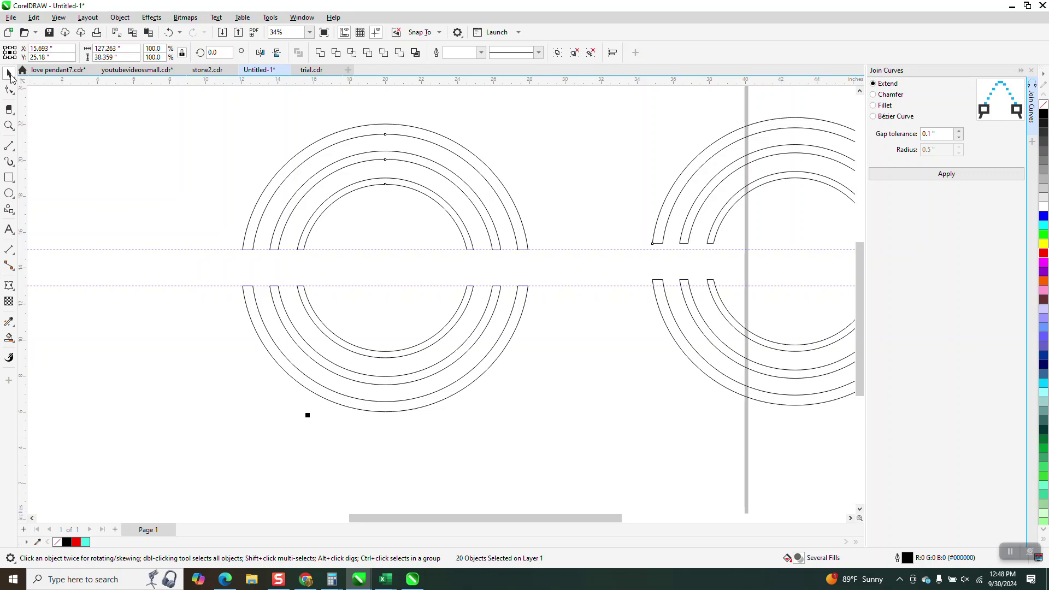
left_click(167, 32)
left_click(167, 32)
left_click(167, 33)
left_click(171, 30)
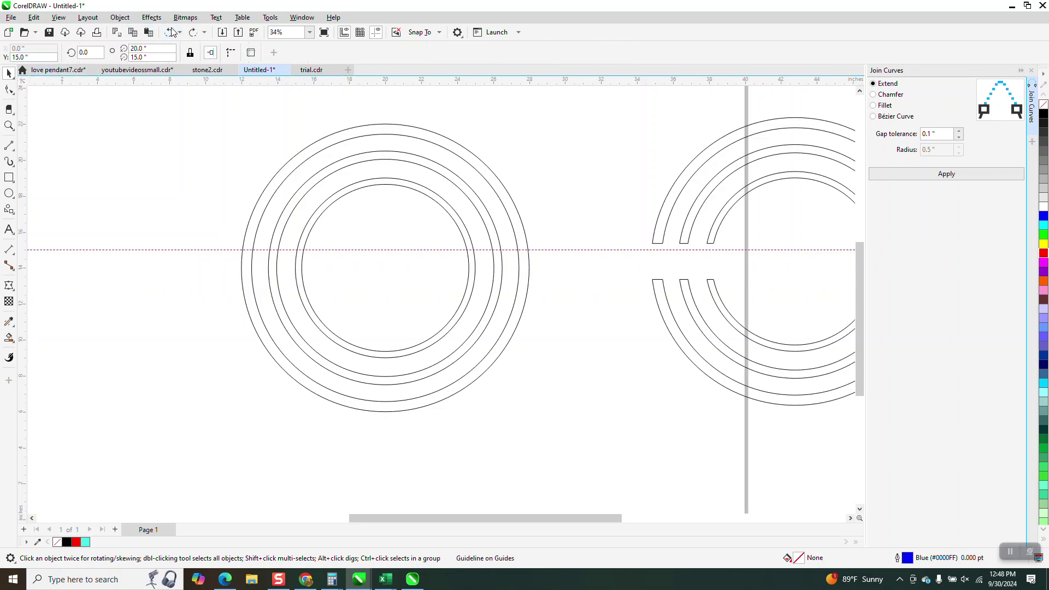
left_click(171, 32)
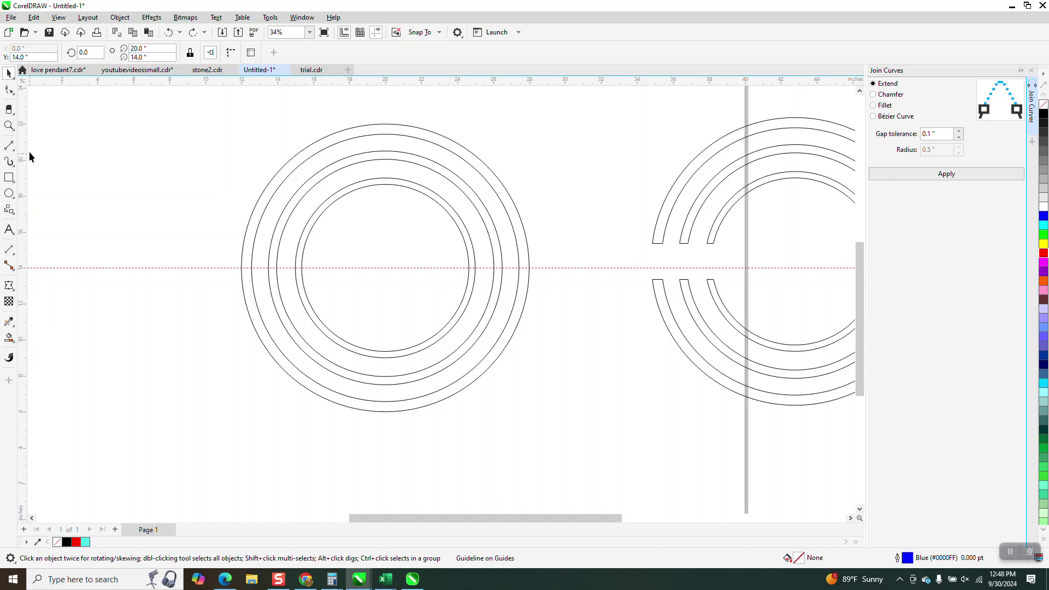
left_click(9, 125)
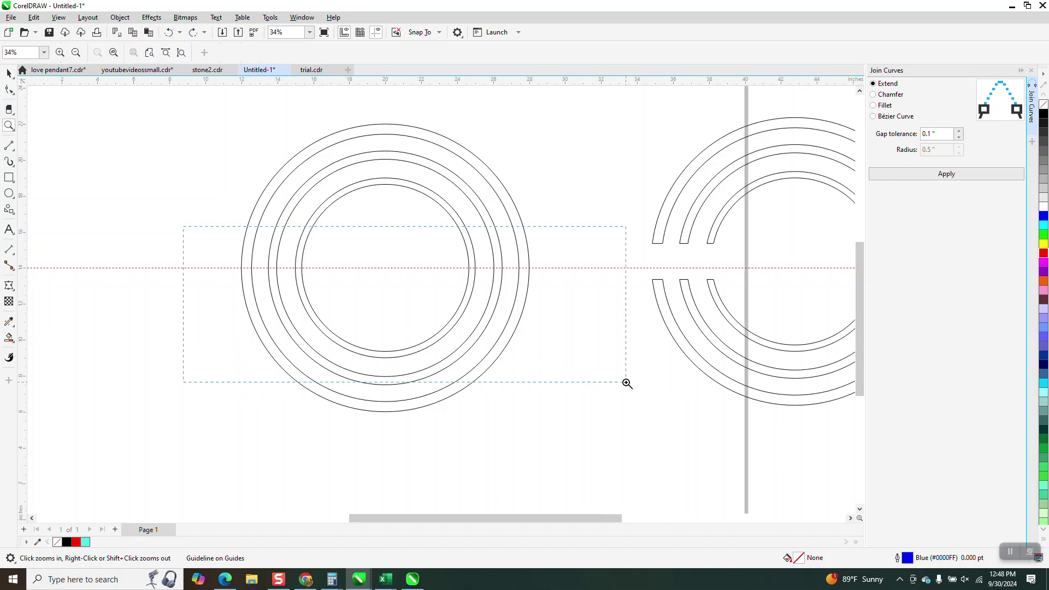
left_click_drag(626, 383, 626, 382)
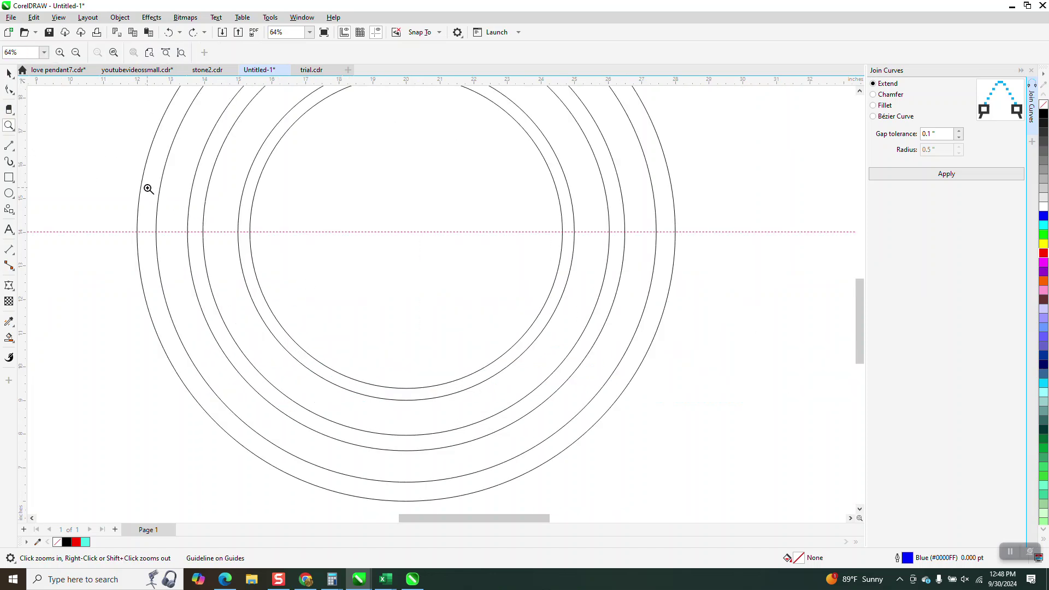
left_click(16, 115)
left_click(48, 128)
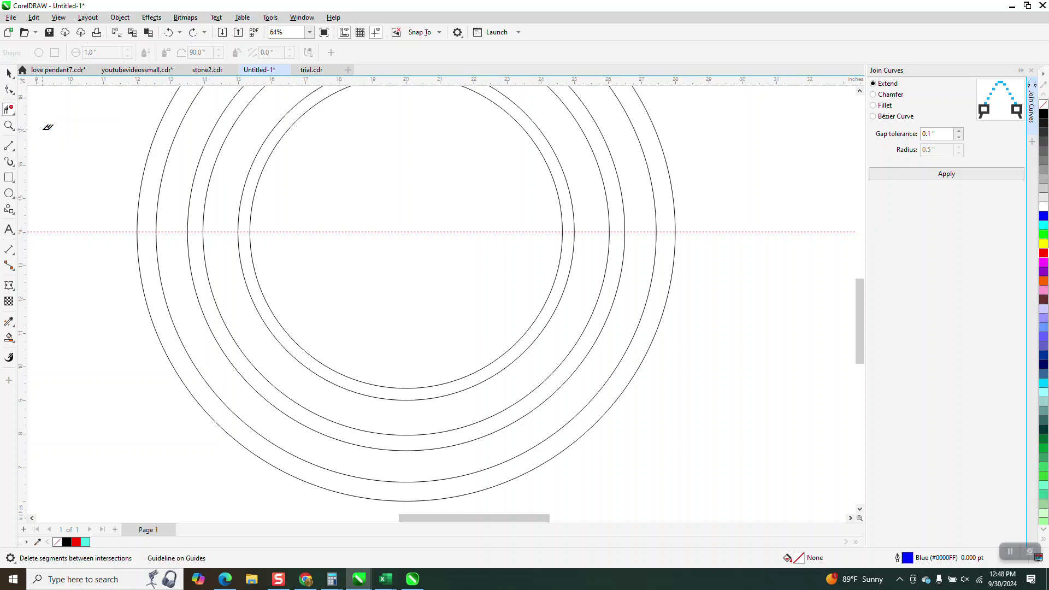
left_click(13, 116)
left_click(34, 151)
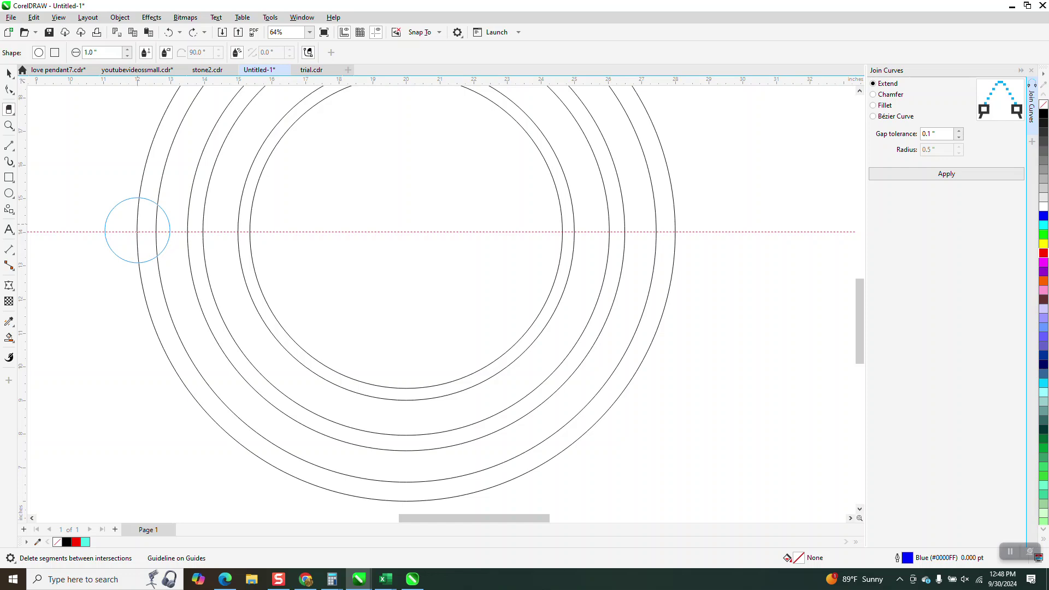
left_click(135, 230)
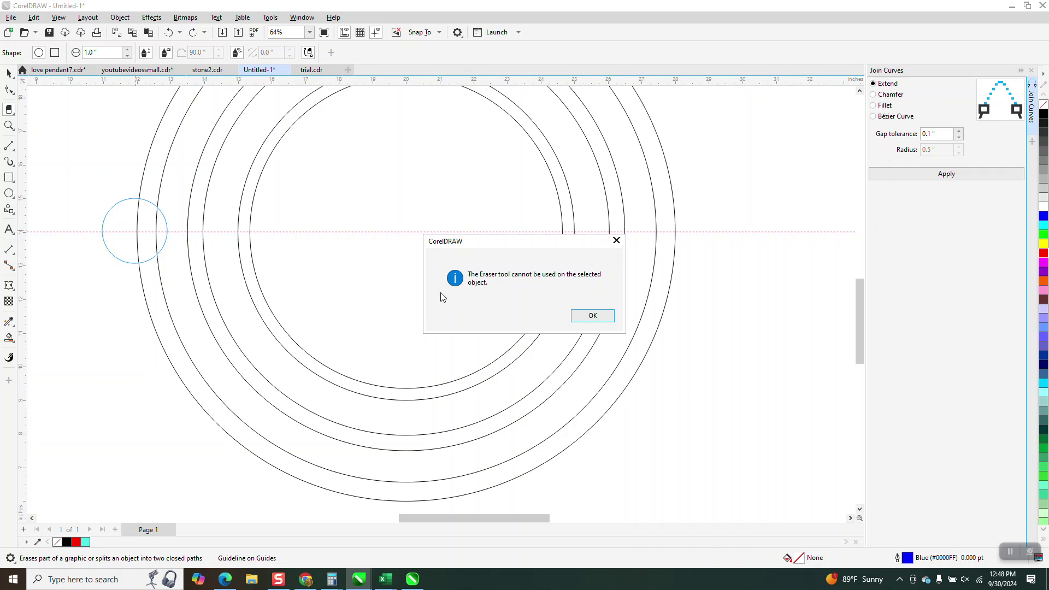
left_click(592, 315)
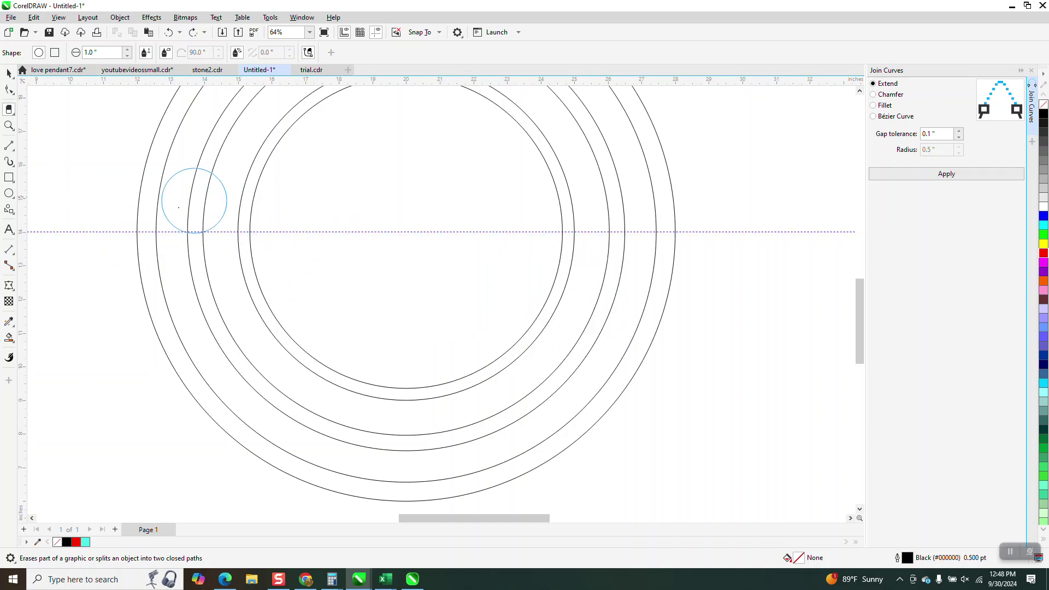
Draw a 2"-tall band rectangle, stretch it wider than the rings, and centre it on the page.
left_click(9, 177)
left_click_drag(91, 174, 727, 320)
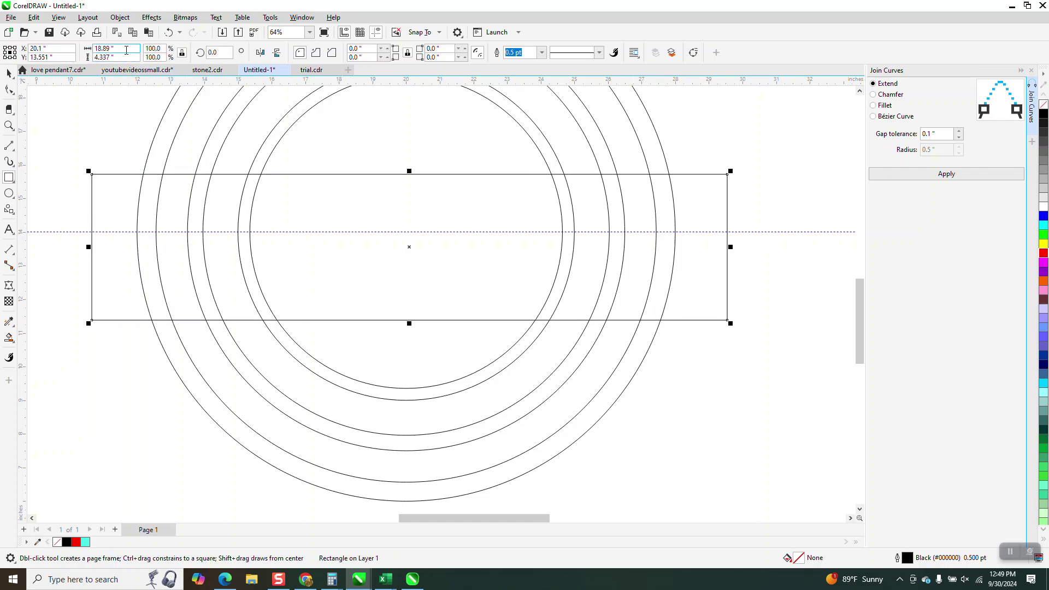
left_click(119, 57)
type("2")
key("Return")
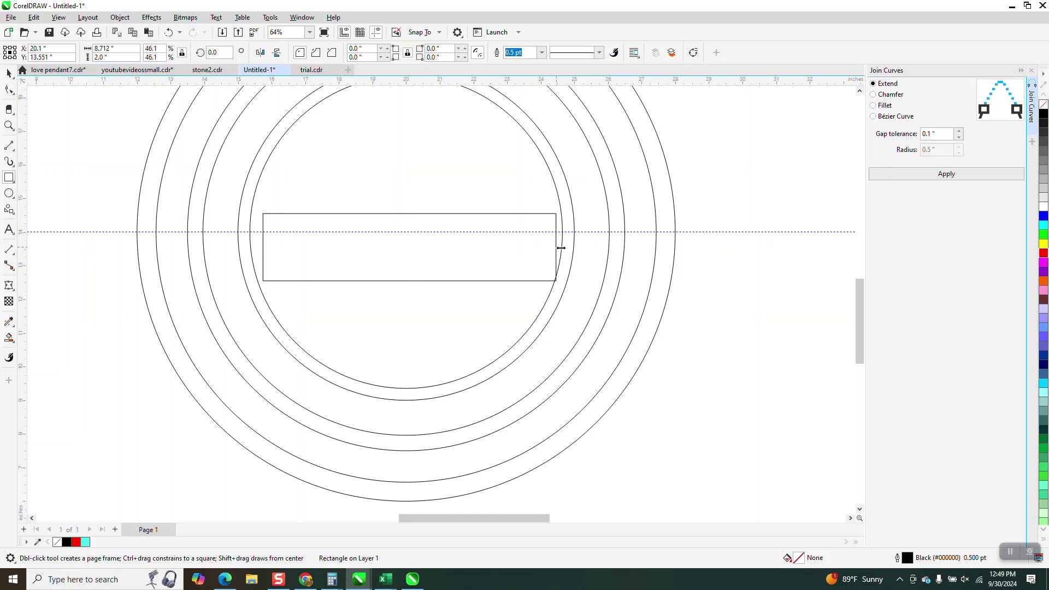
left_click_drag(560, 247, 750, 250)
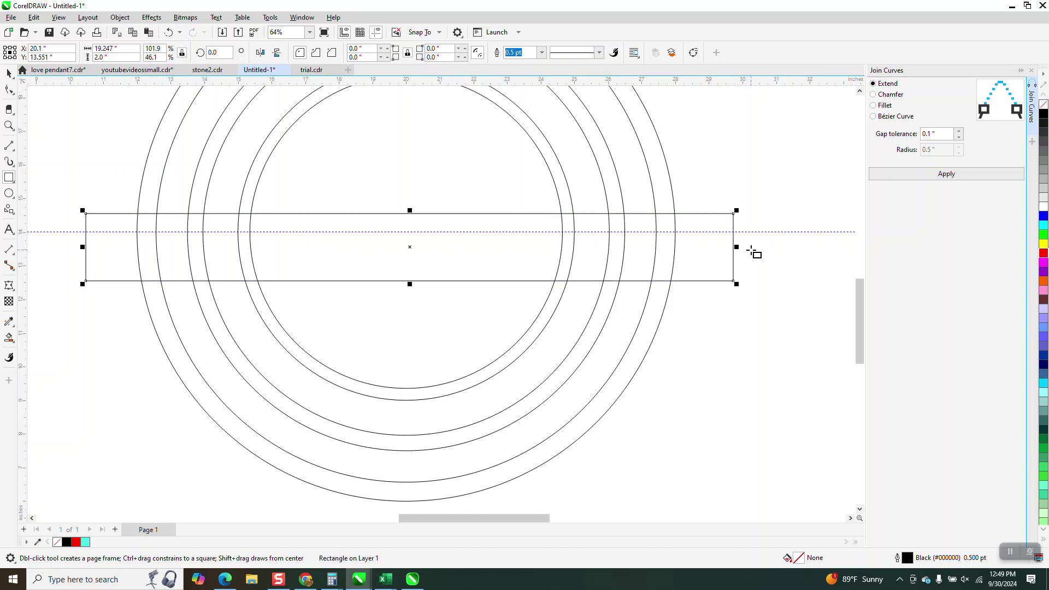
key("p")
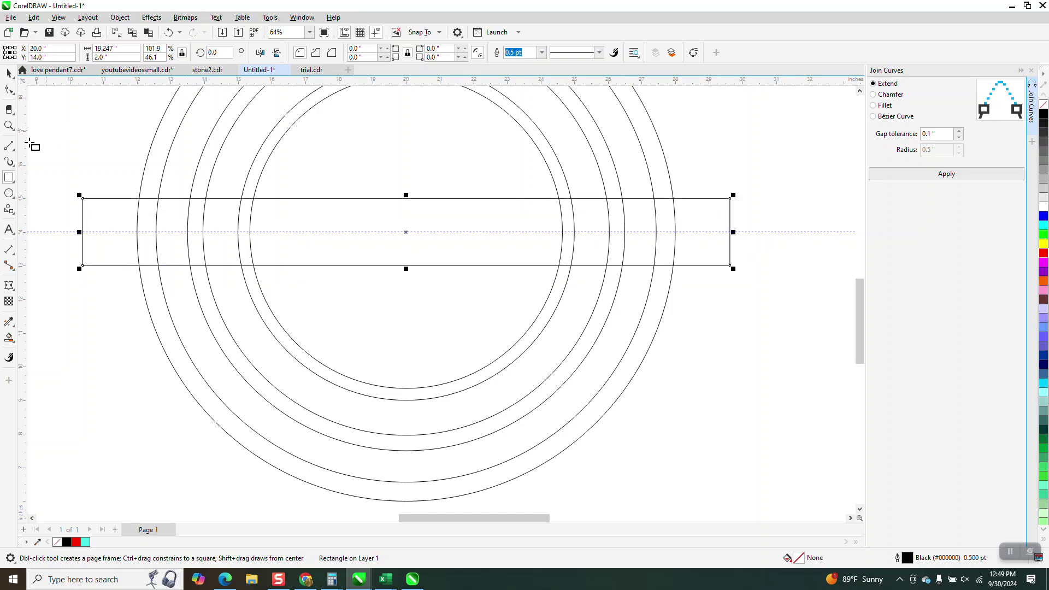
left_click(9, 110)
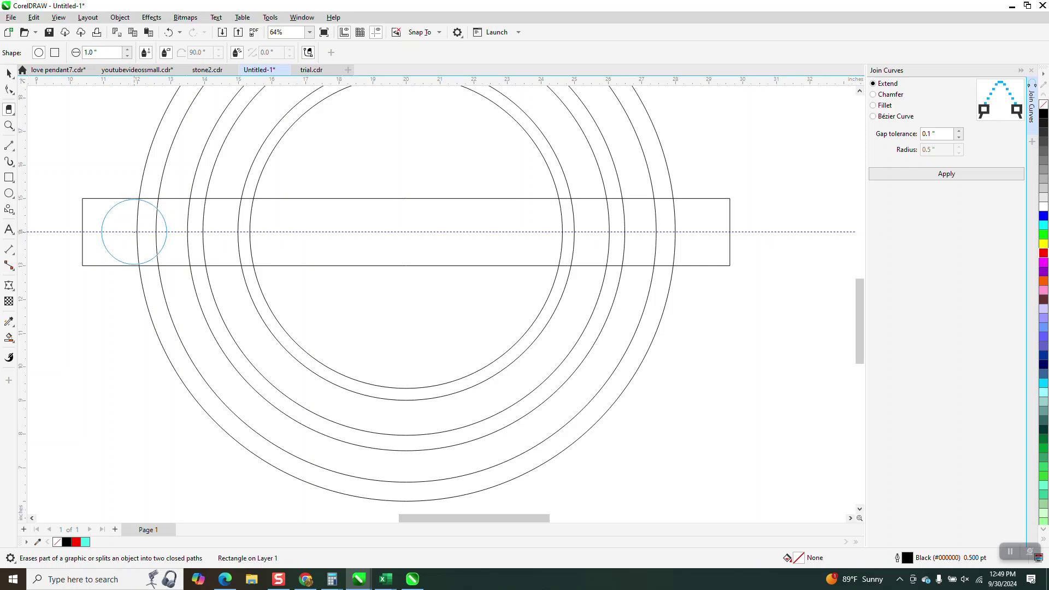
Erase along the band's centre line through the ring group, hide the guideline, then undo.
left_click(137, 231)
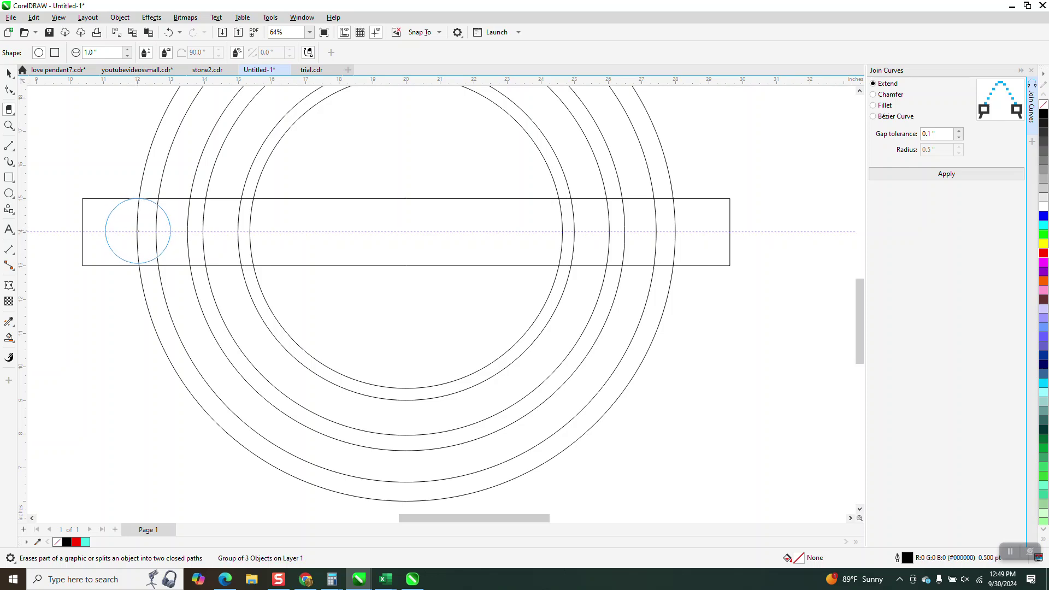
left_click_drag(137, 230, 675, 231)
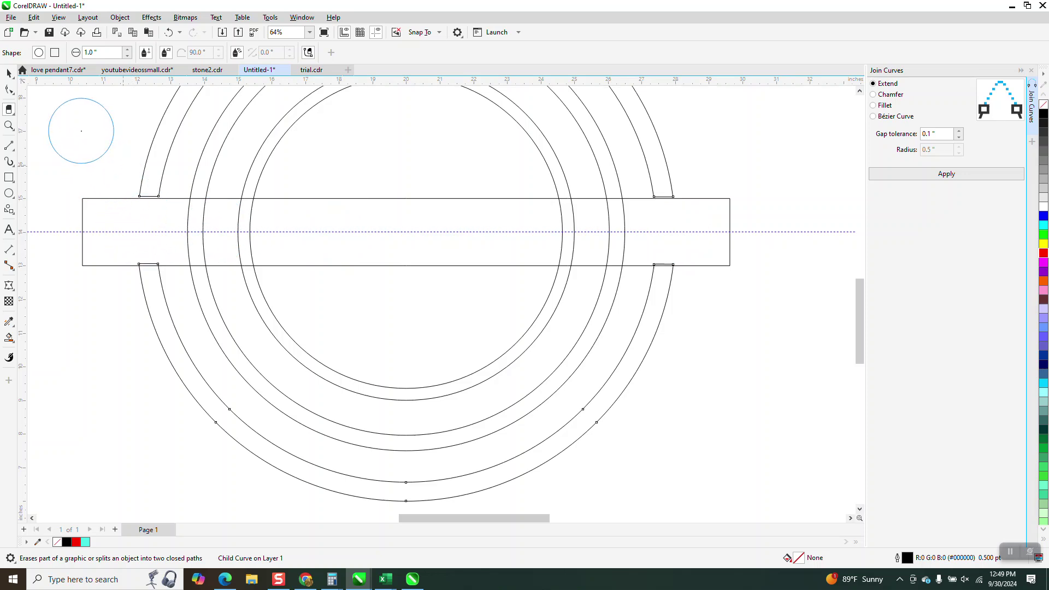
left_click(376, 32)
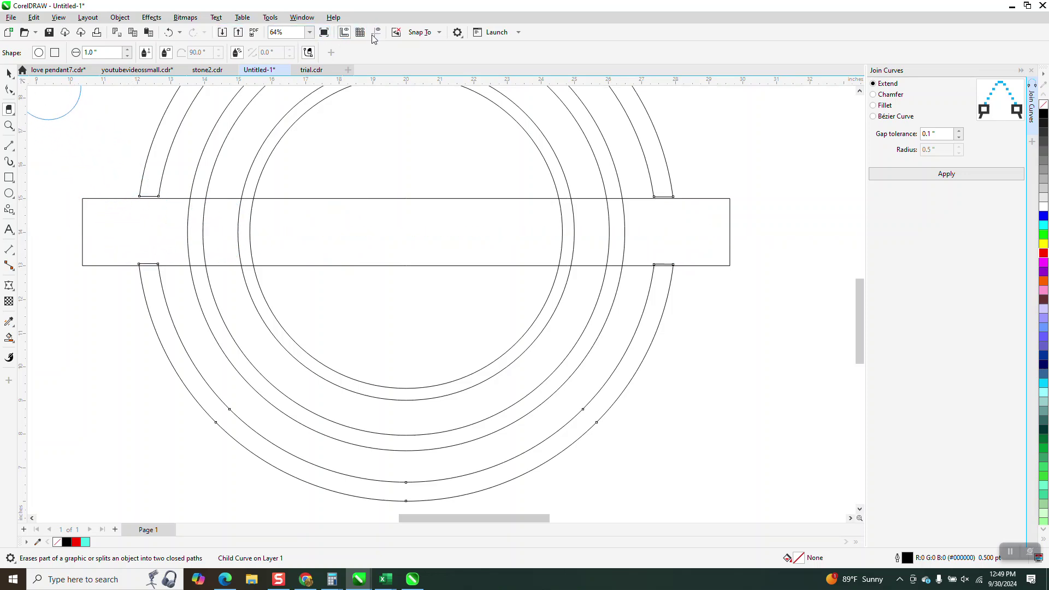
left_click(170, 32)
left_click(170, 32)
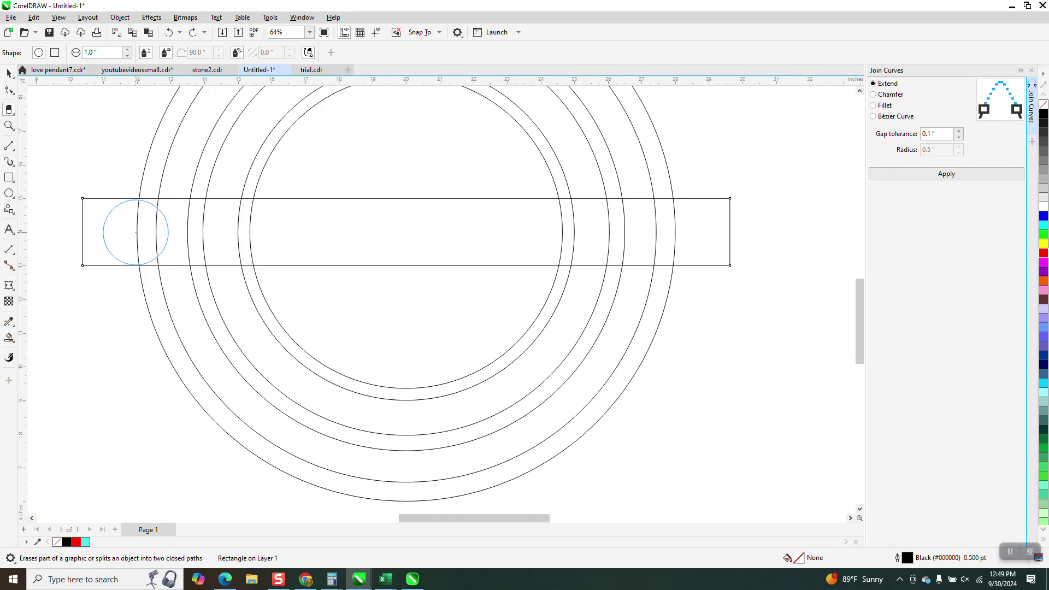
Retry erasing at the band's left end and then straight across it, undoing each attempt.
left_click(135, 232)
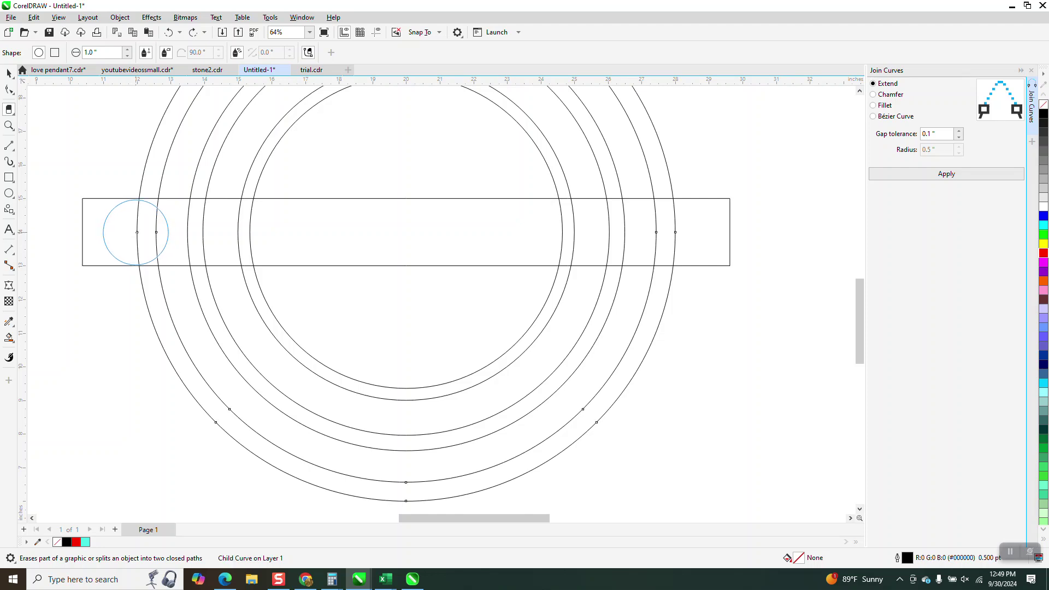
left_click_drag(135, 232, 403, 220)
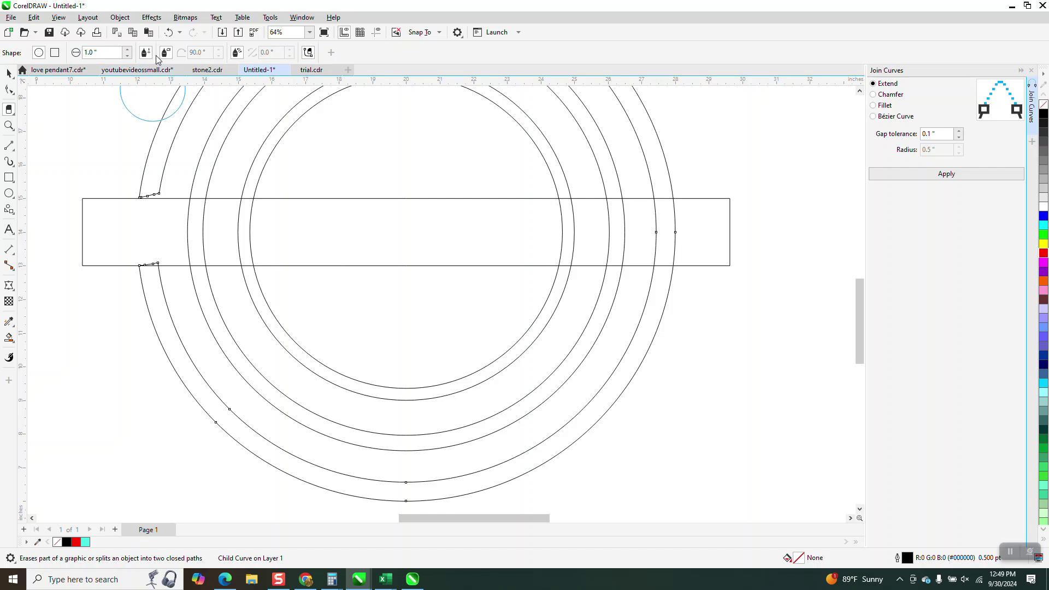
left_click(168, 32)
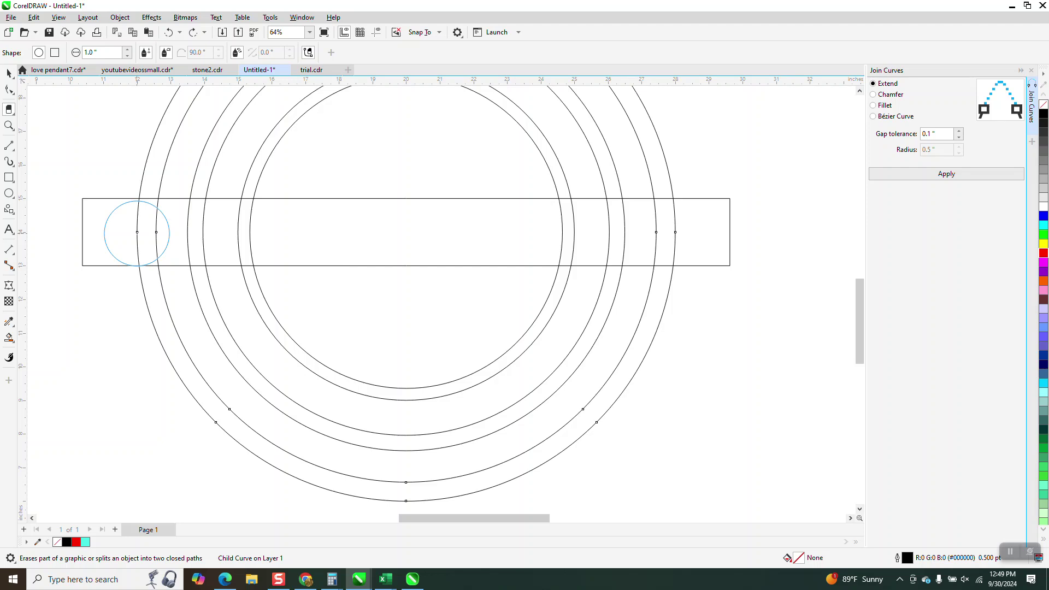
left_click(137, 232)
left_click(678, 232)
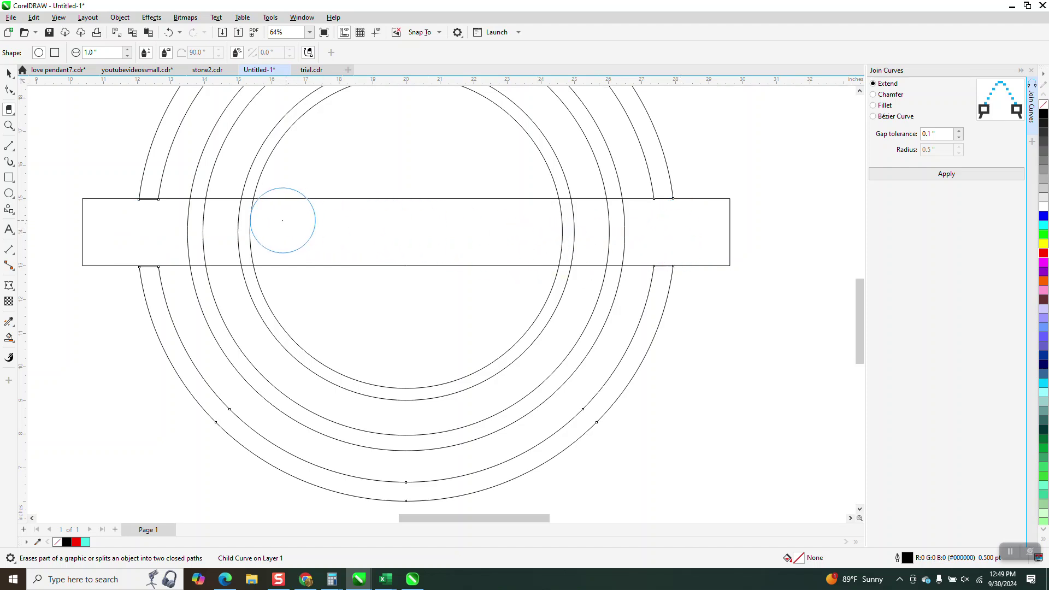
left_click(9, 72)
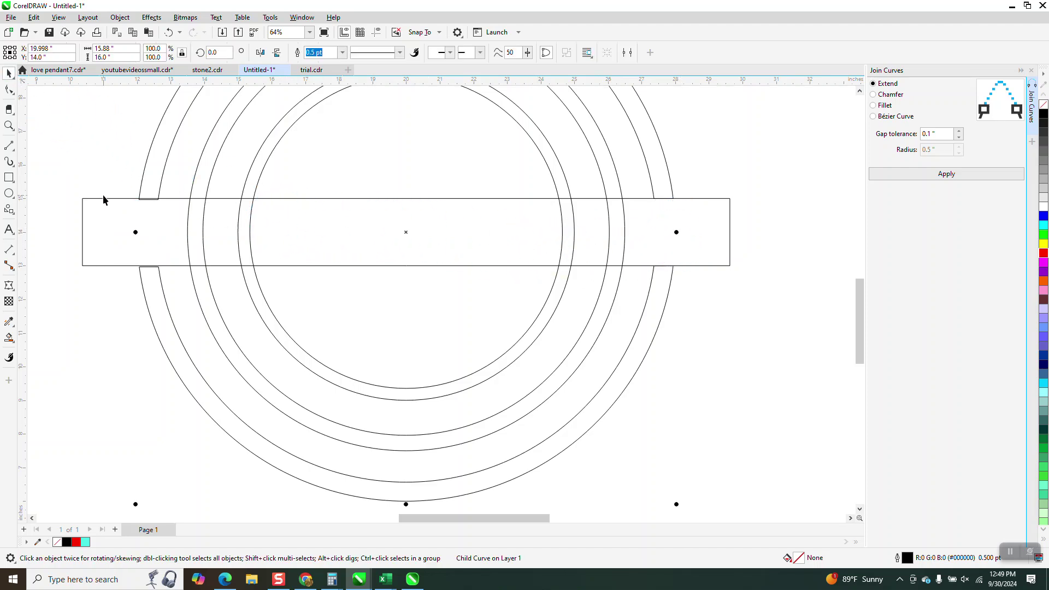
left_click(170, 32)
Select the rings and band together, browse the Object menu, and undo an accidental move.
left_click(210, 163)
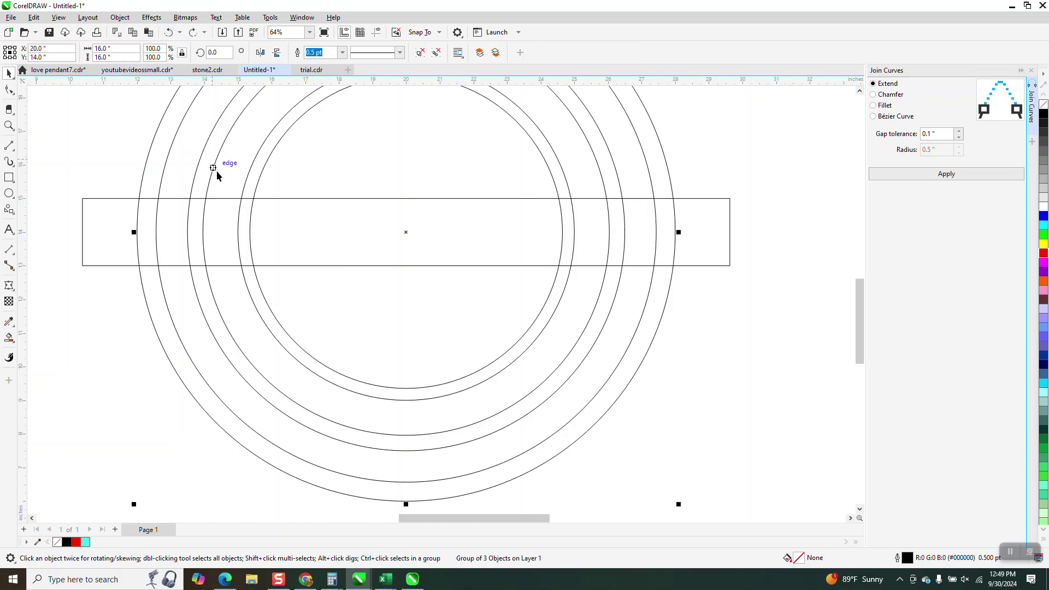
scroll(218, 164, "down", 3)
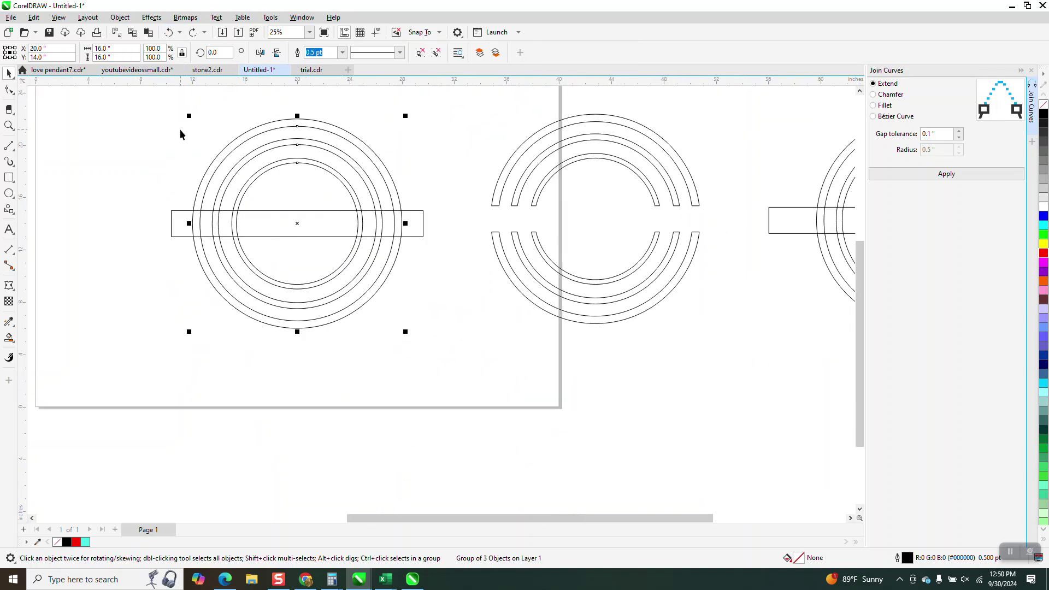
left_click_drag(182, 110, 407, 334)
left_click(120, 18)
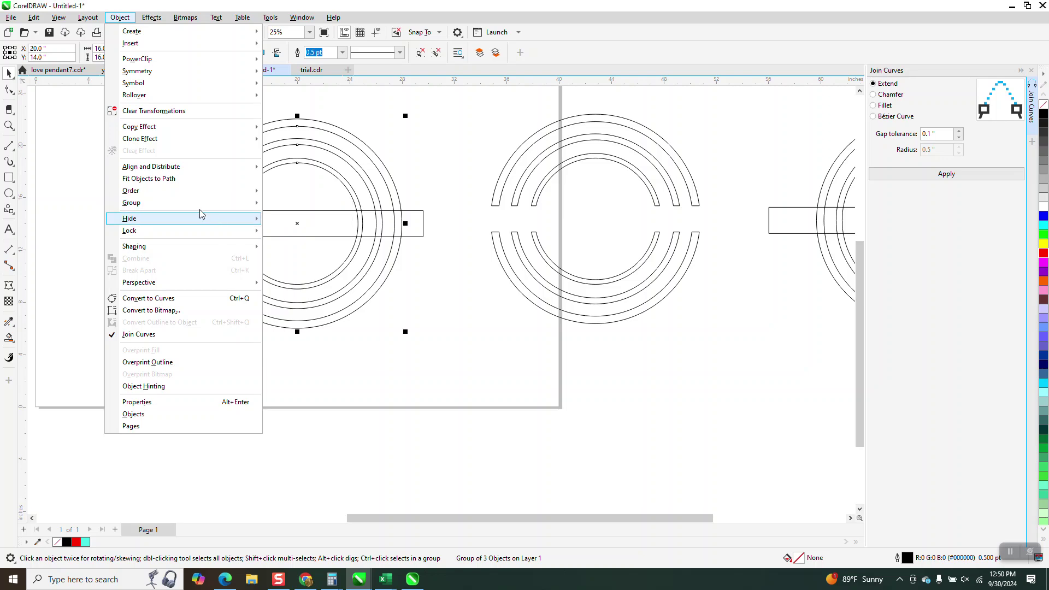
left_click(374, 157)
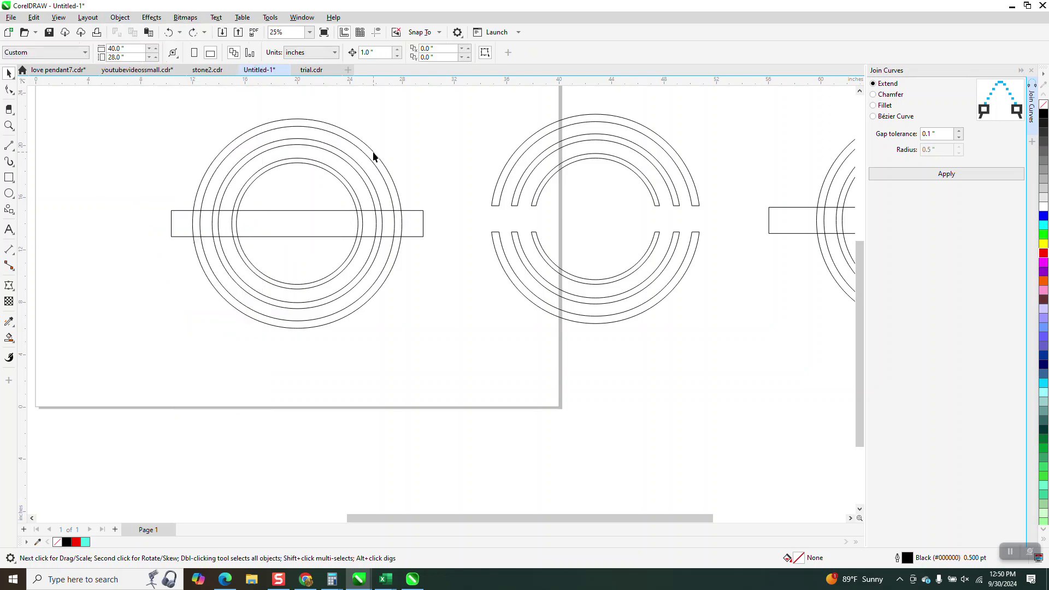
left_click_drag(391, 191, 442, 306)
left_click(169, 33)
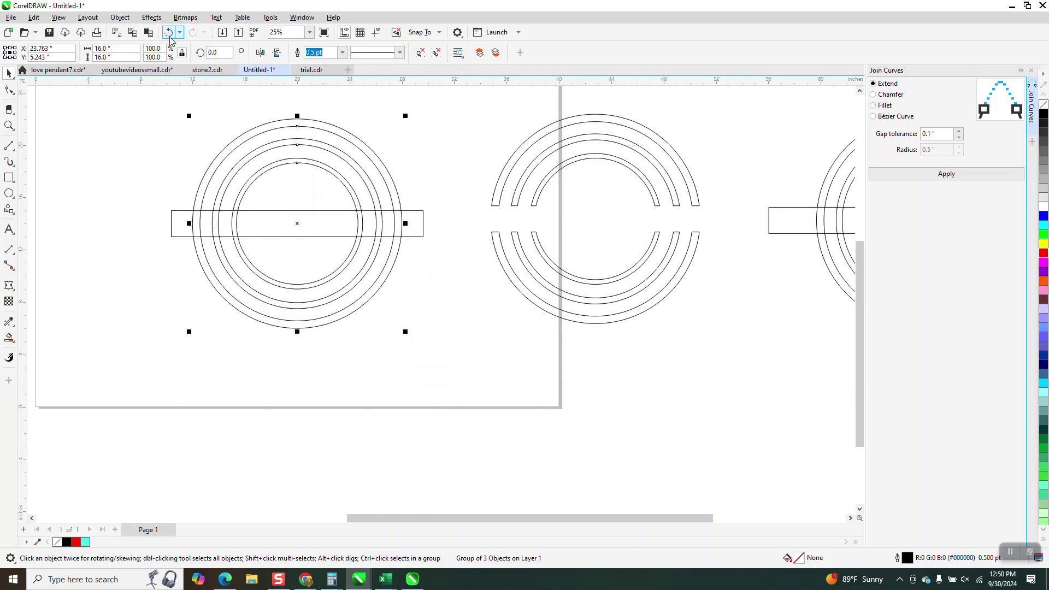
Erase a straight strip through all rings along the band from its left end to its right.
key("z")
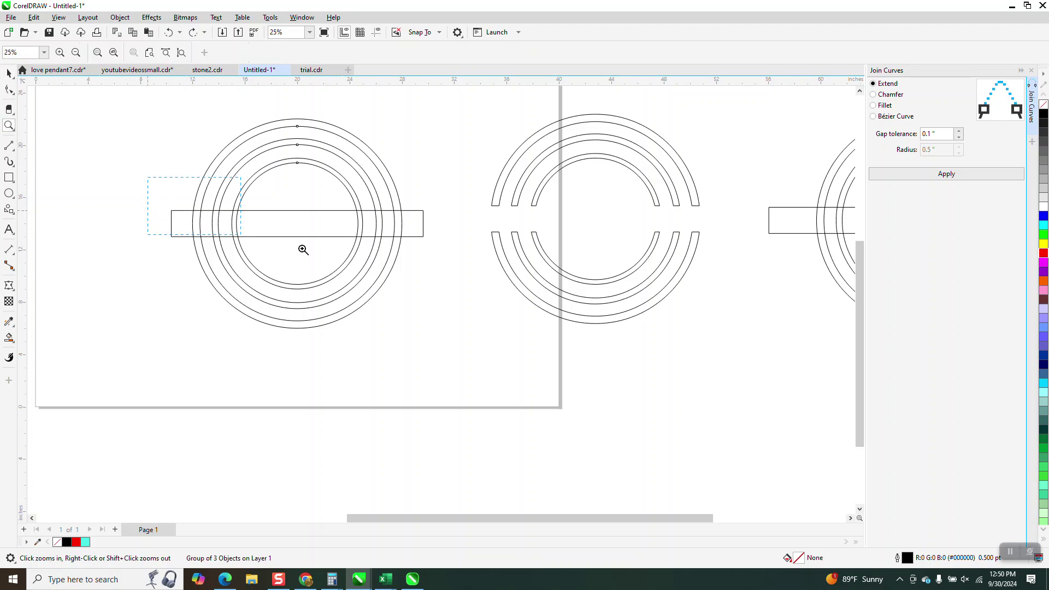
left_click(303, 250)
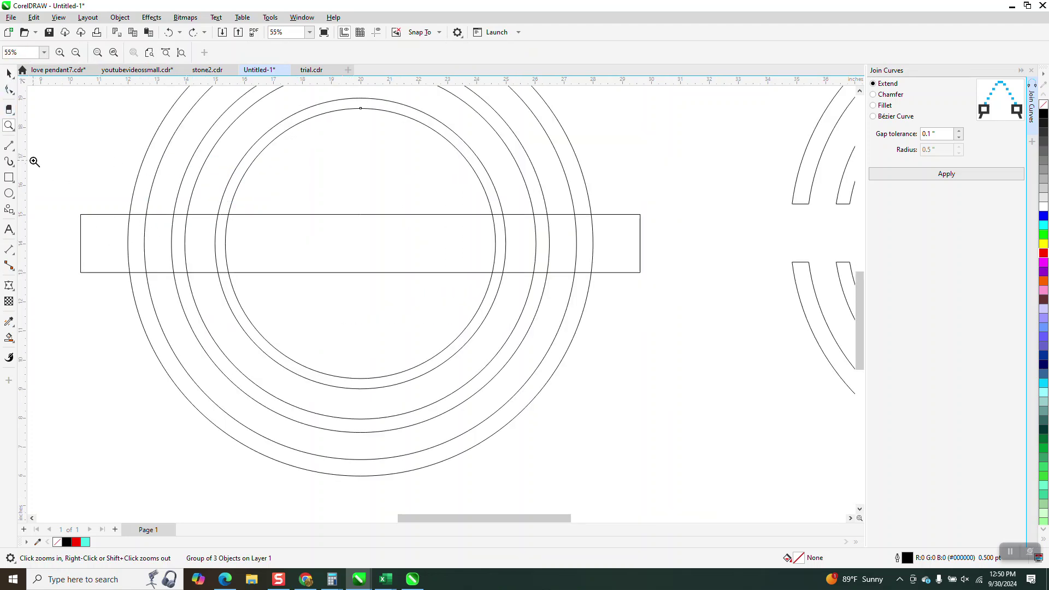
left_click(9, 110)
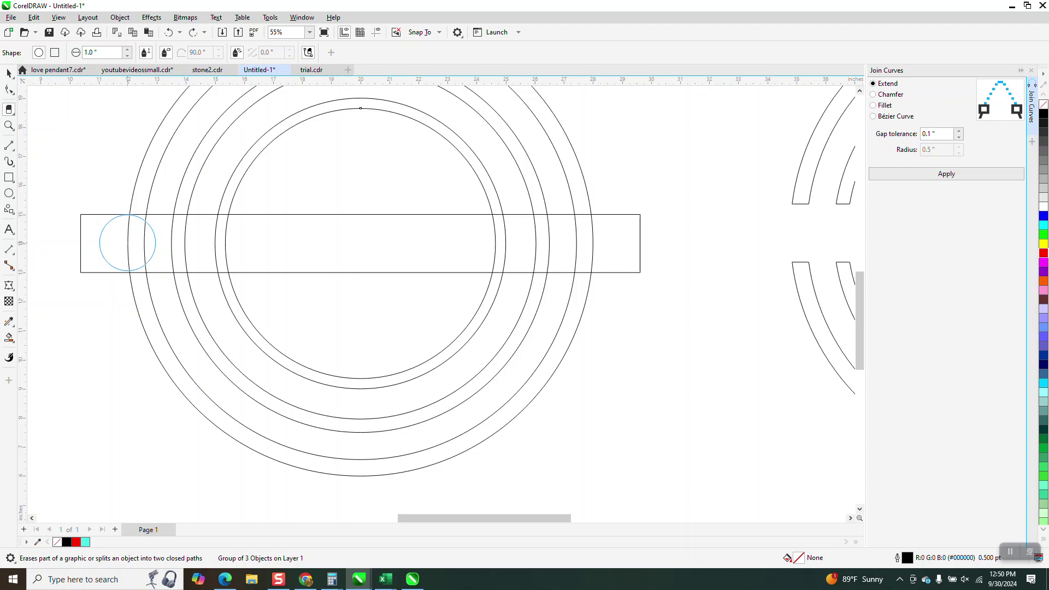
left_click(127, 242)
left_click(588, 242)
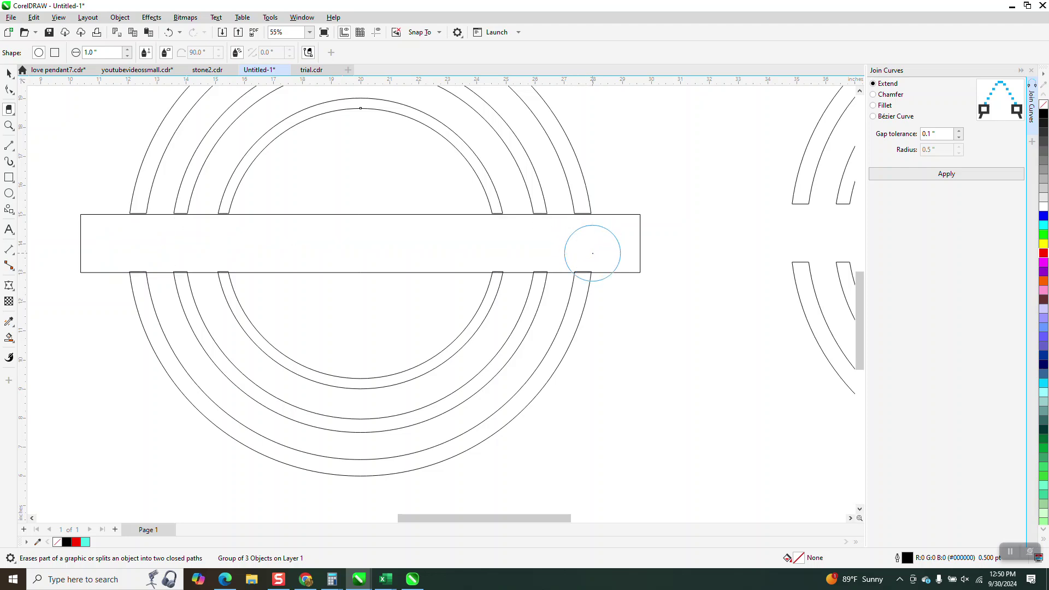
left_click(9, 72)
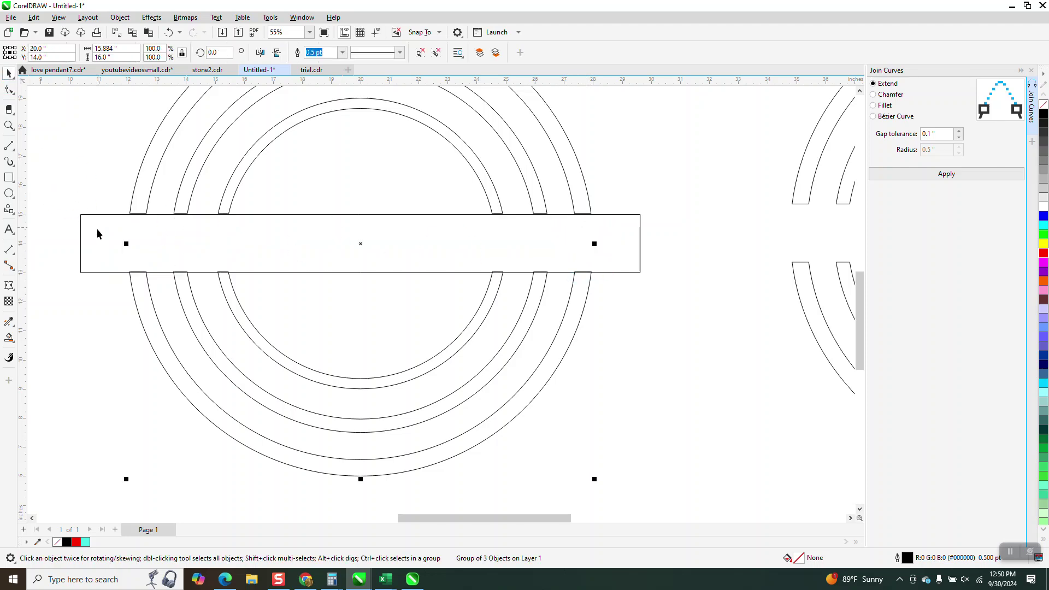
left_click(8, 125)
Delete the 2-inch band rectangle crossing the left rings and zoom back out to the page.
left_click_drag(77, 188, 293, 314)
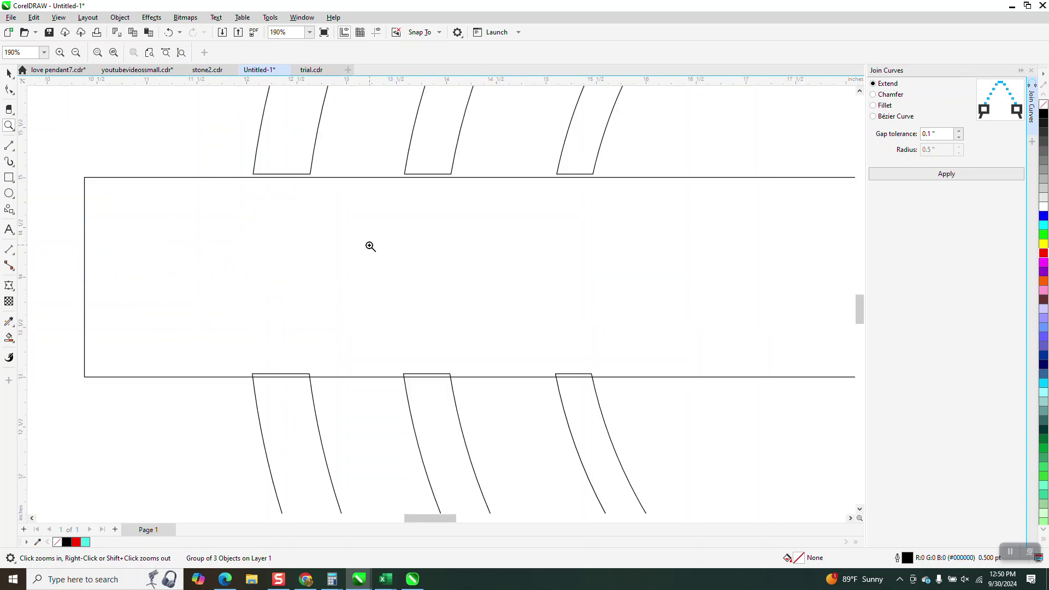
scroll(315, 257, "down", 1)
key("space")
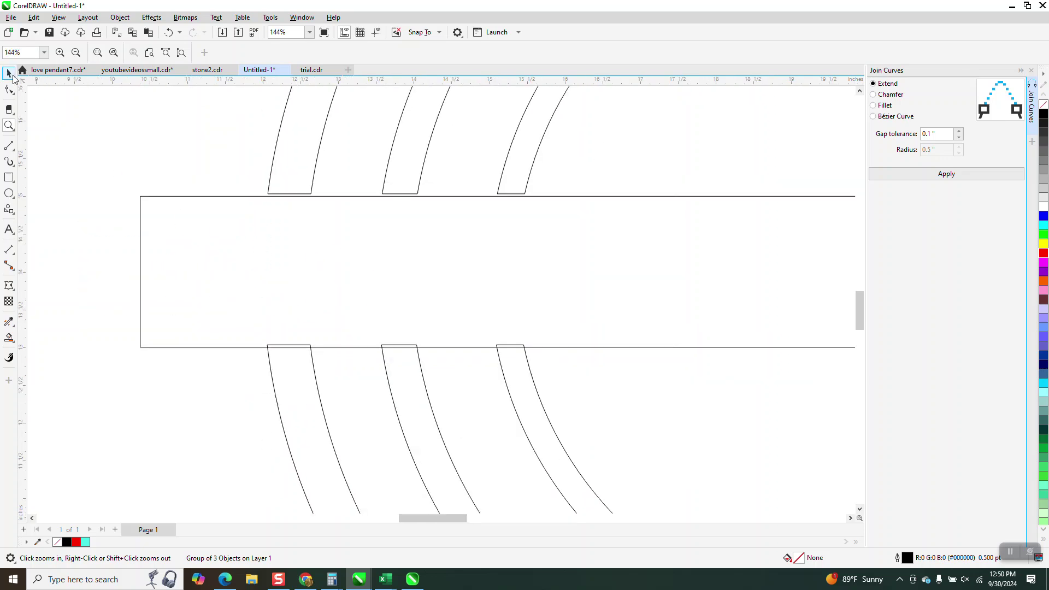
scroll(202, 261, "down", 2)
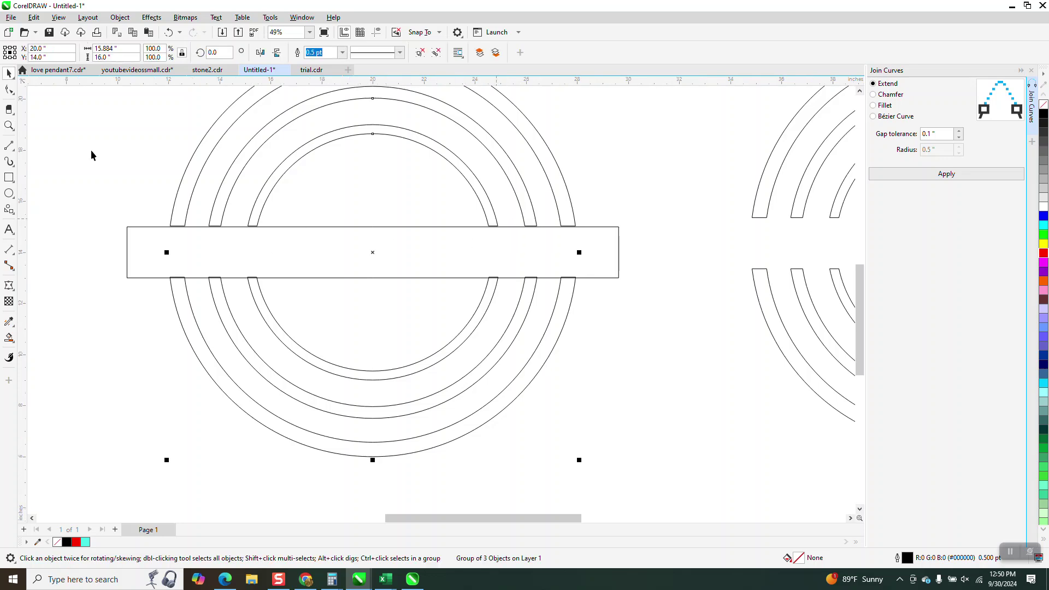
left_click(135, 246, "ctrl")
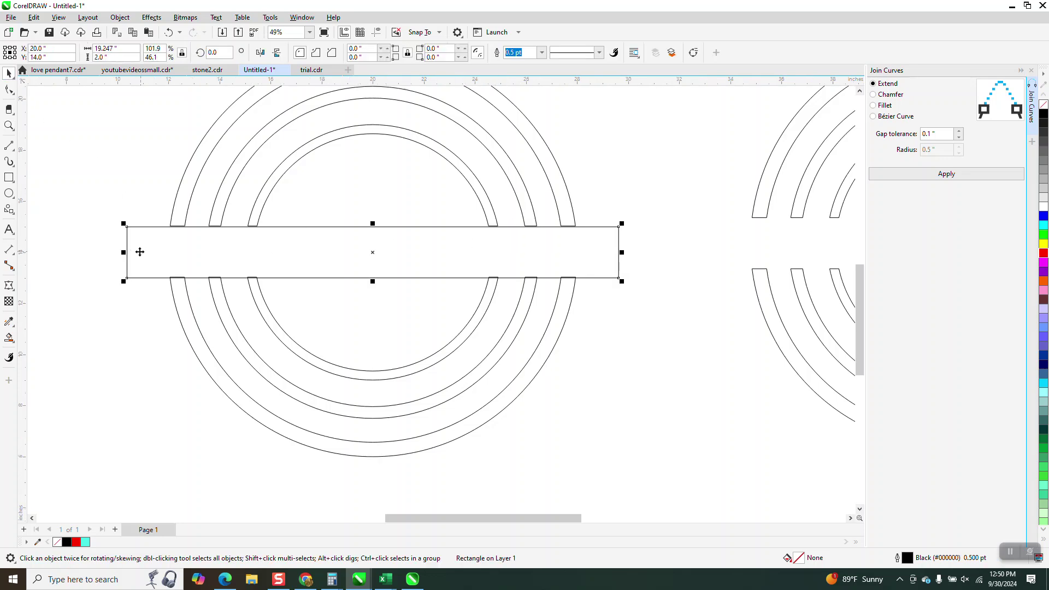
key("Delete")
scroll(93, 274, "down", 1)
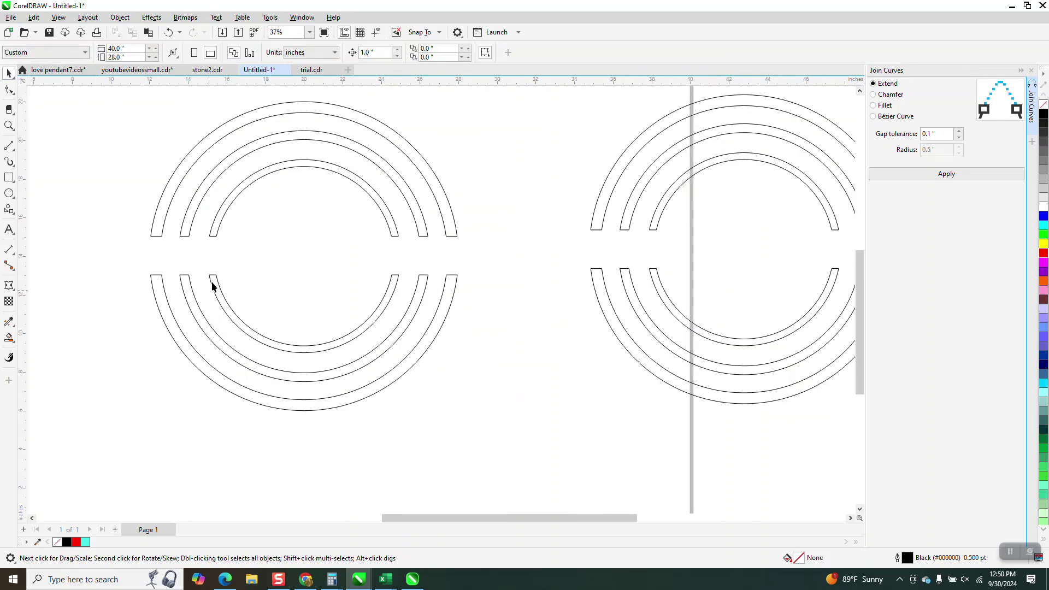
scroll(136, 261, "down", 3)
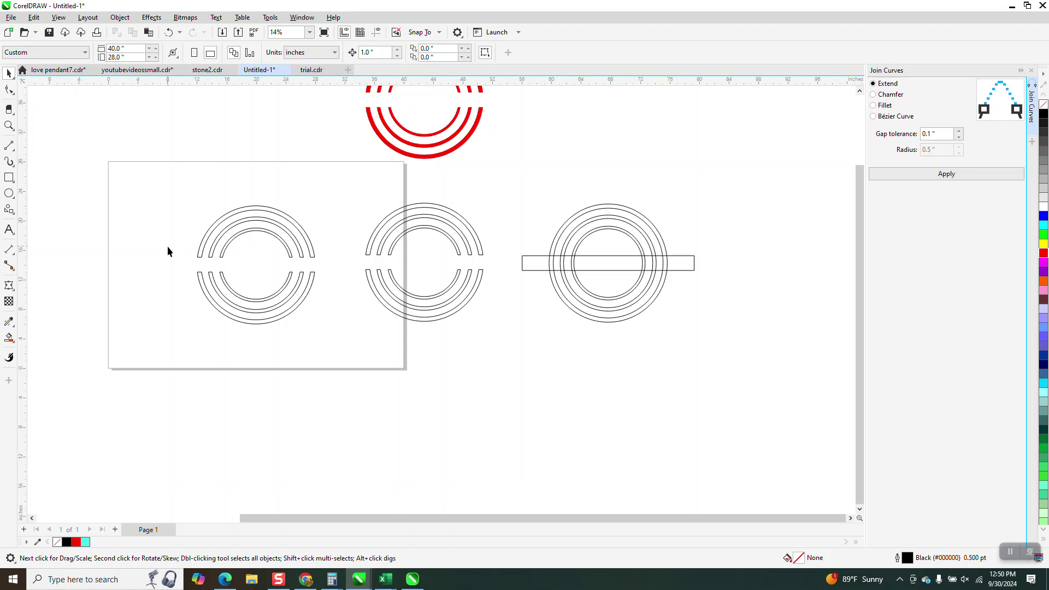
Select the left ring group and ungroup its three rings.
left_click_drag(175, 260, 352, 330)
left_click(305, 297)
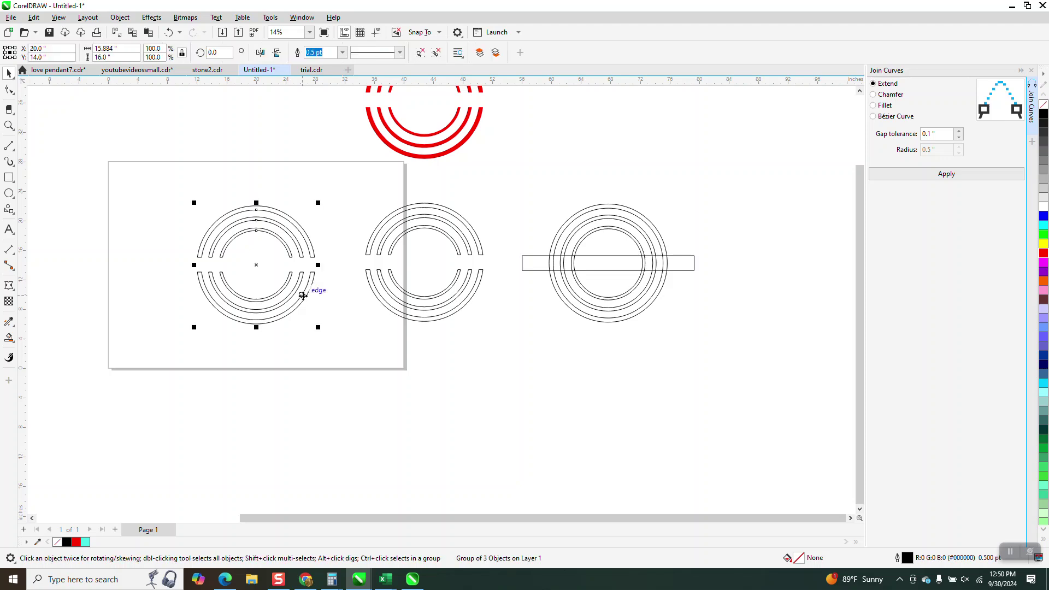
left_click(117, 18)
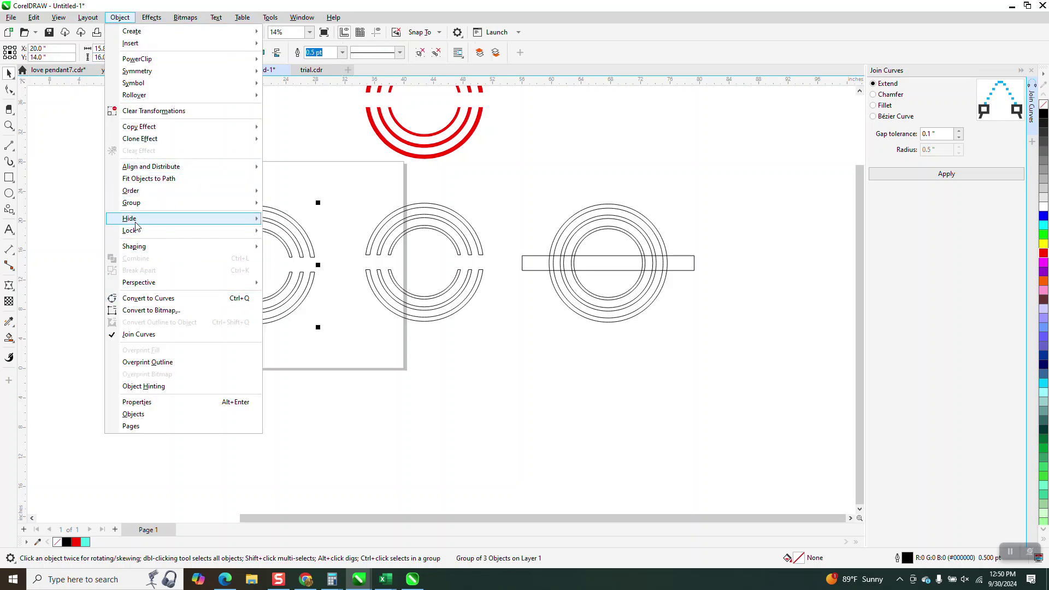
mouse_move(140, 208)
left_click(268, 216)
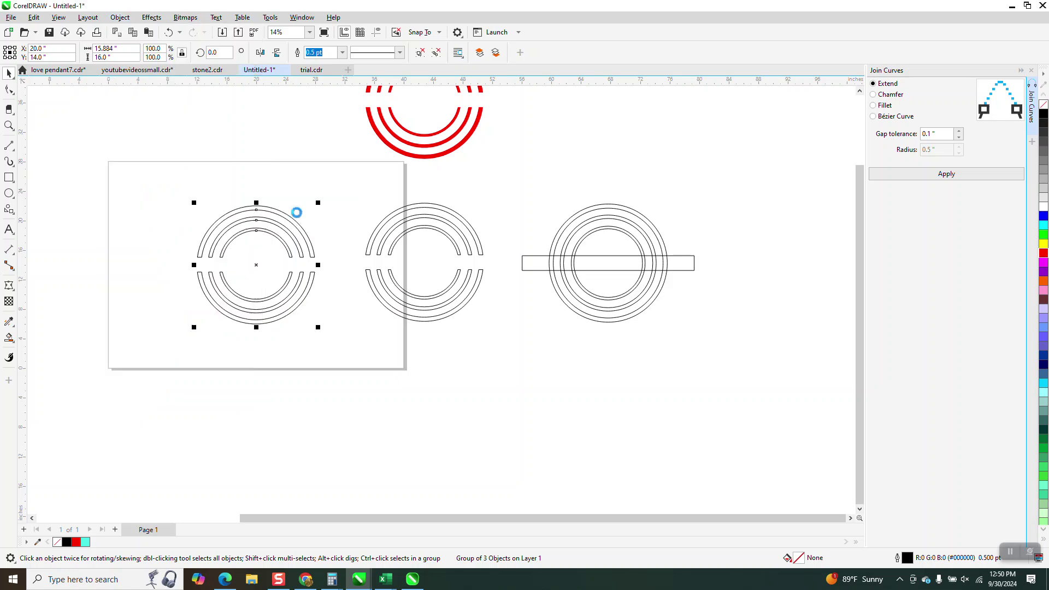
left_click(325, 195)
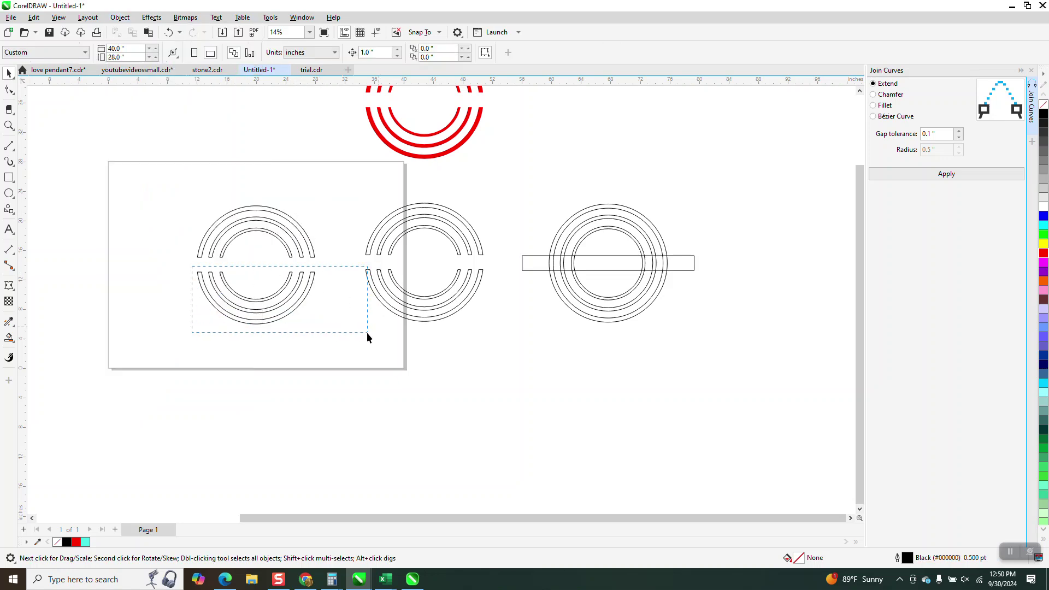
Break the left ring curve apart into separate arcs.
left_click_drag(367, 333, 362, 336)
left_click(309, 289)
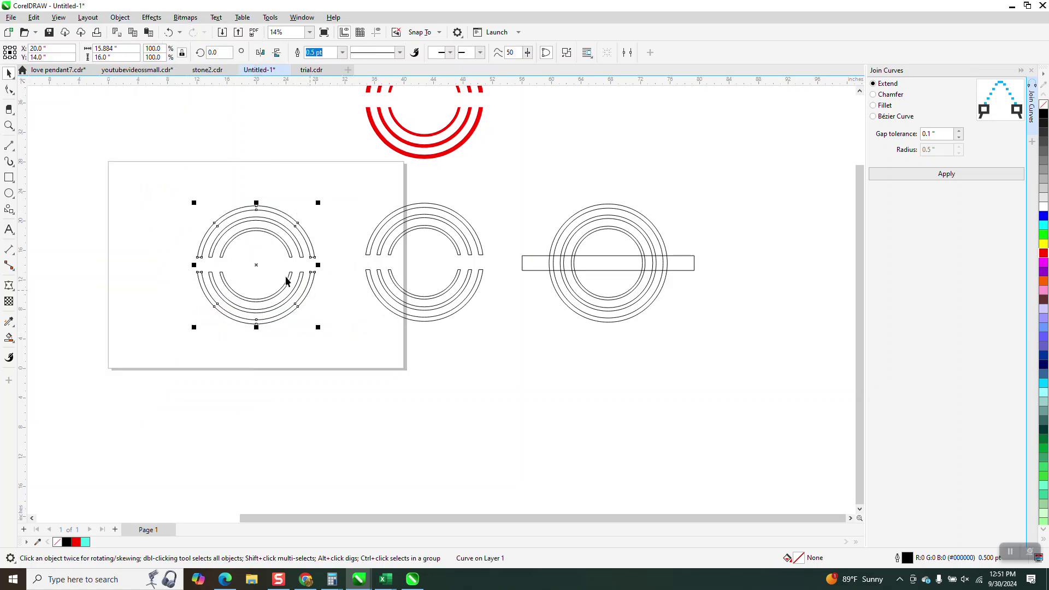
left_click(120, 16)
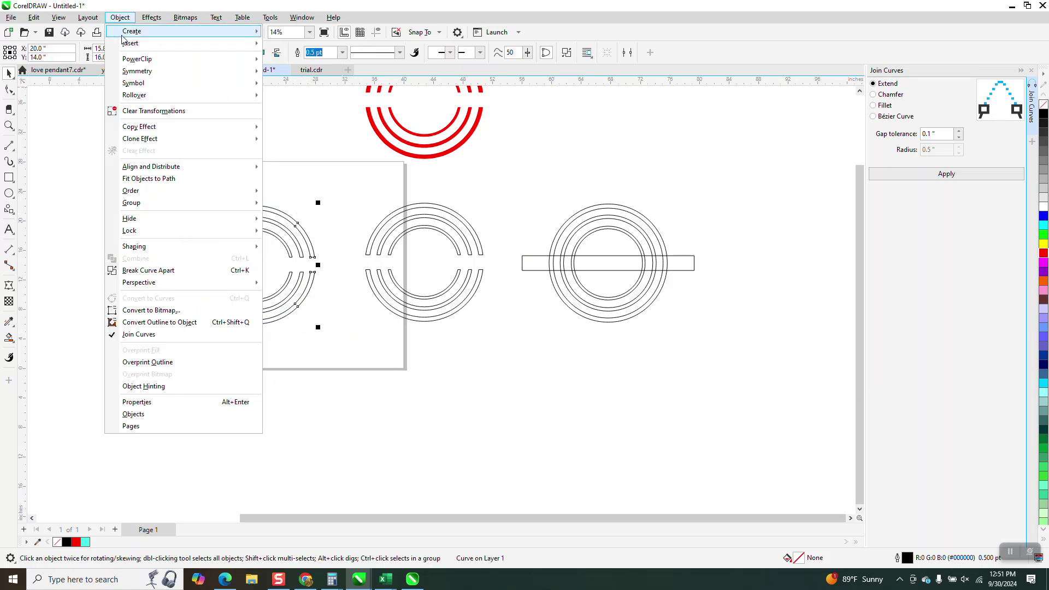
left_click(147, 270)
Give the outermost lower arc a red outline.
left_click_drag(167, 264, 221, 295)
left_click_drag(320, 317, 331, 336)
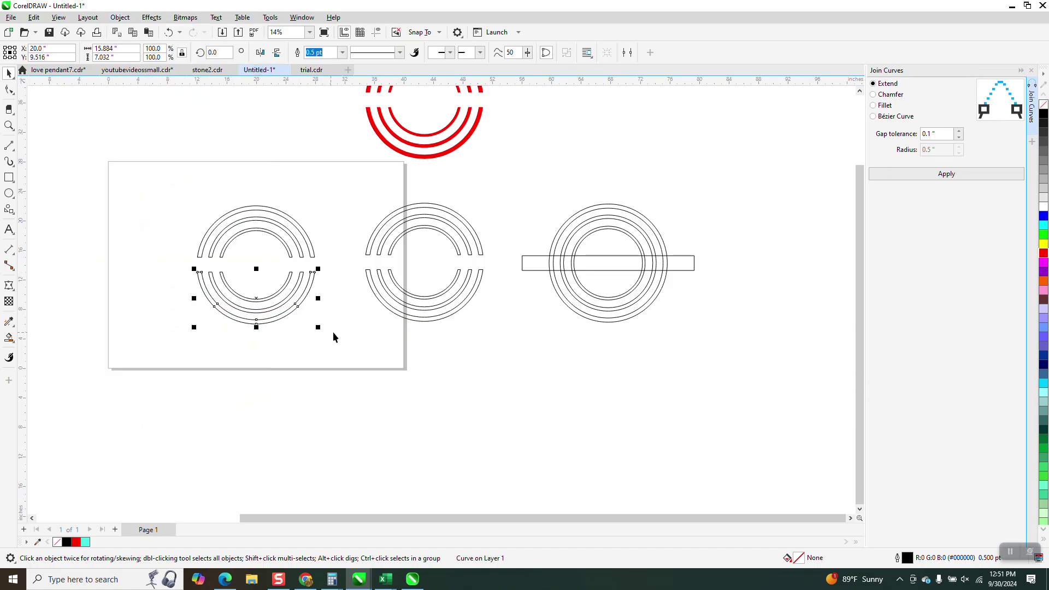
right_click(1042, 254)
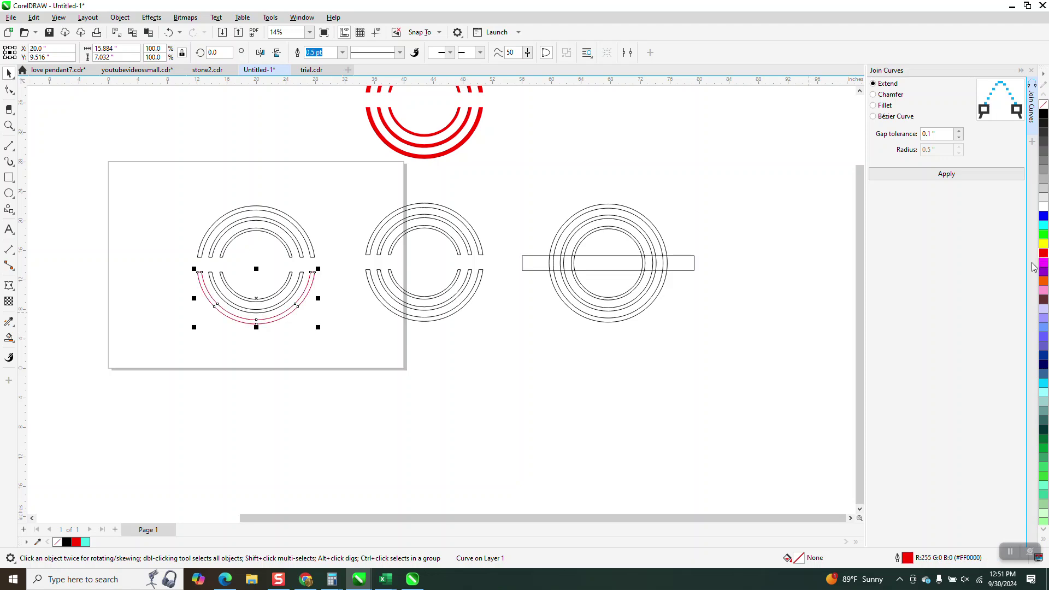
left_click(8, 125)
left_click_drag(147, 199, 399, 355)
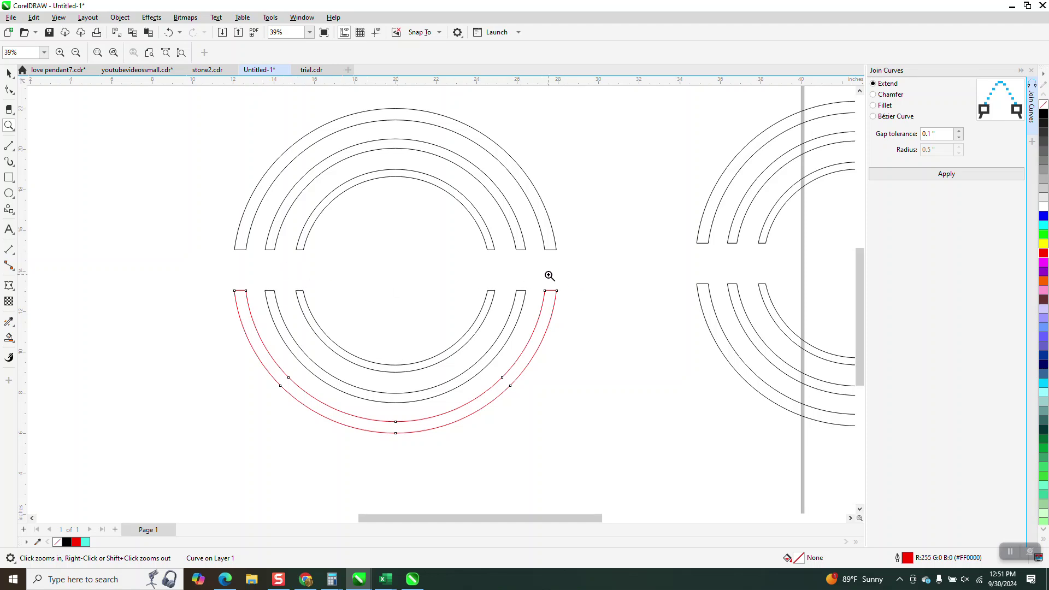
Undo the red outline and break-apart until the three concentric rings are whole again.
left_click(167, 33)
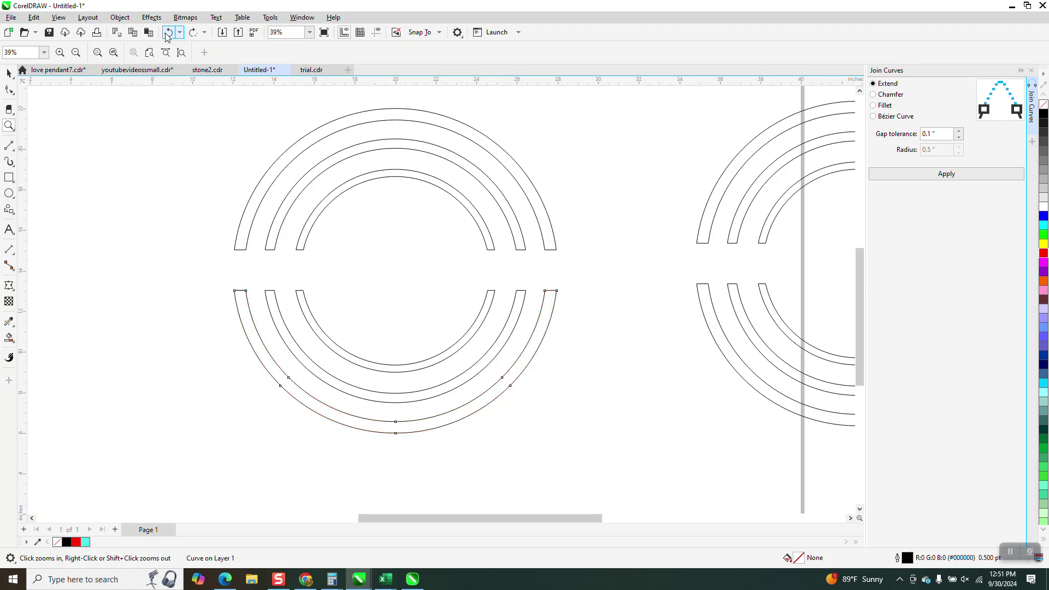
left_click(169, 32)
left_click(169, 33)
left_click(169, 33)
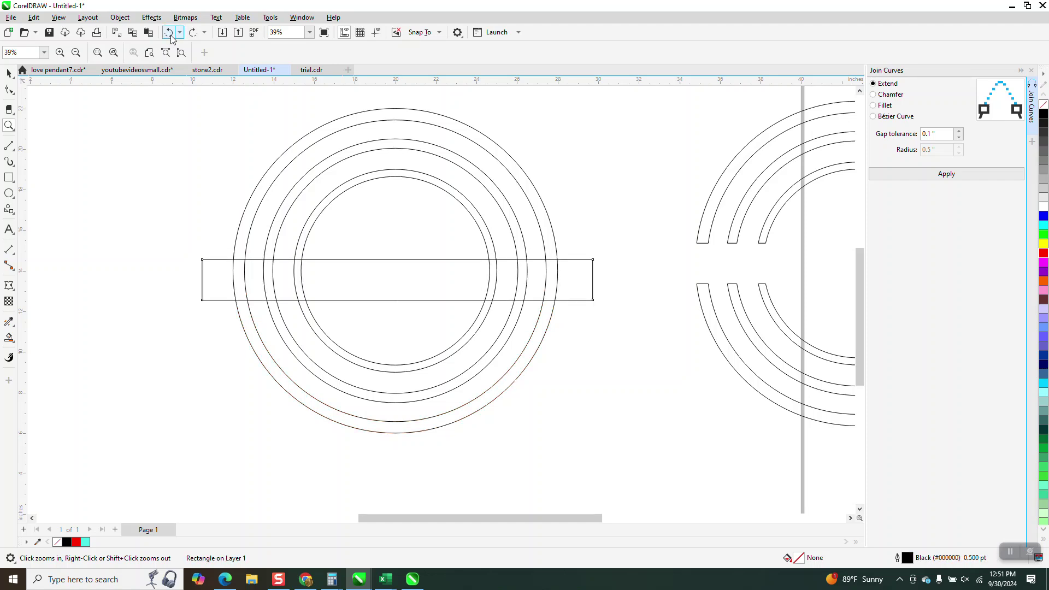
Delete the bar across the rings and shift the ring group down and left.
key("Delete")
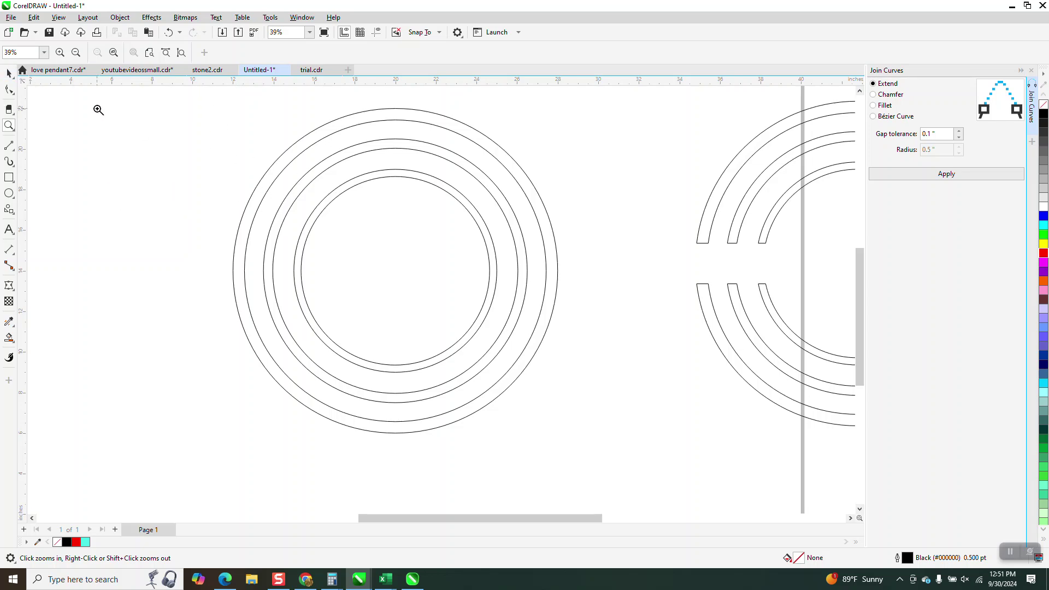
left_click(9, 73)
left_click_drag(271, 164, 256, 225)
Select the three-ring group and centre it on the page.
left_click(357, 214)
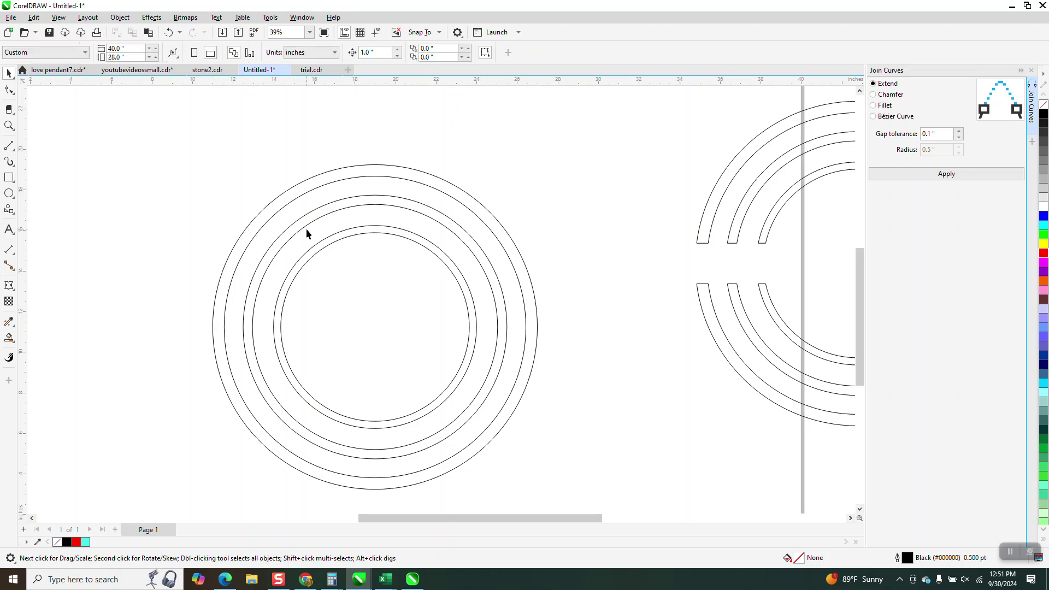
left_click(391, 240)
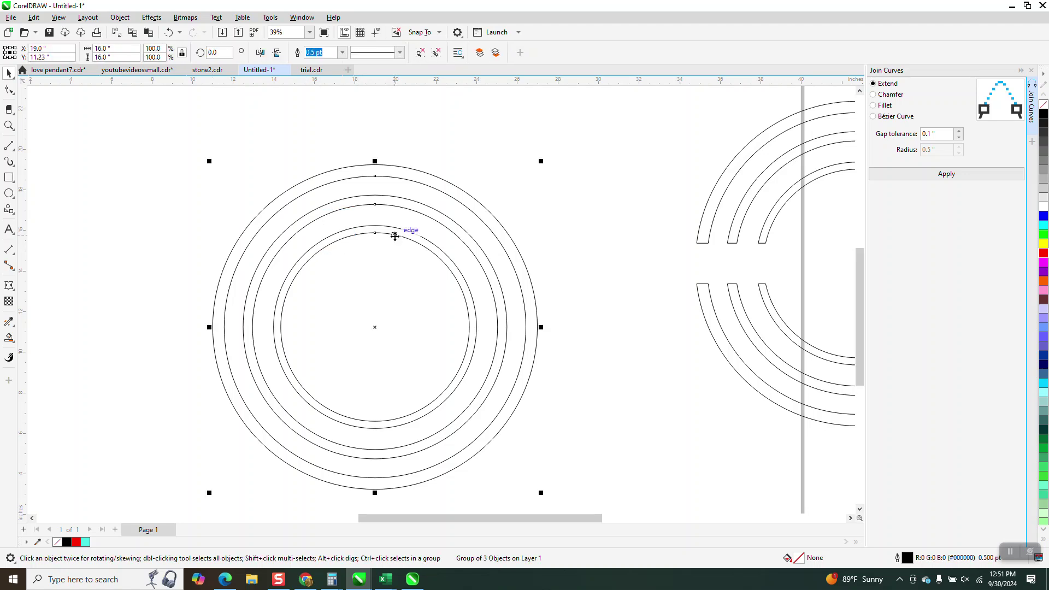
key("p")
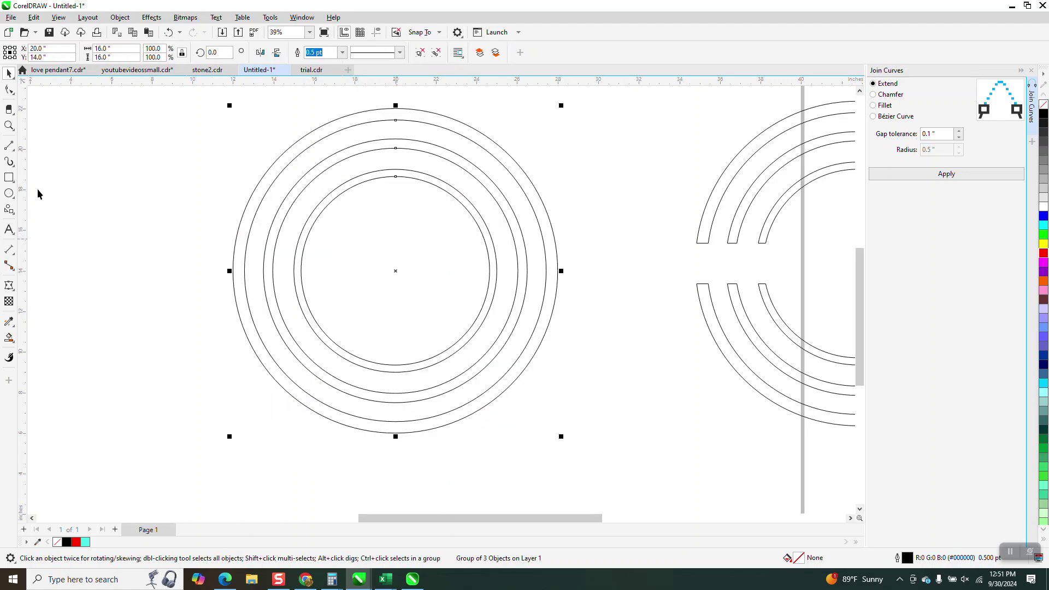
Erase five straight gaps through the rings with the Eraser, then select all the cut segments.
left_click(10, 112)
left_click(43, 149)
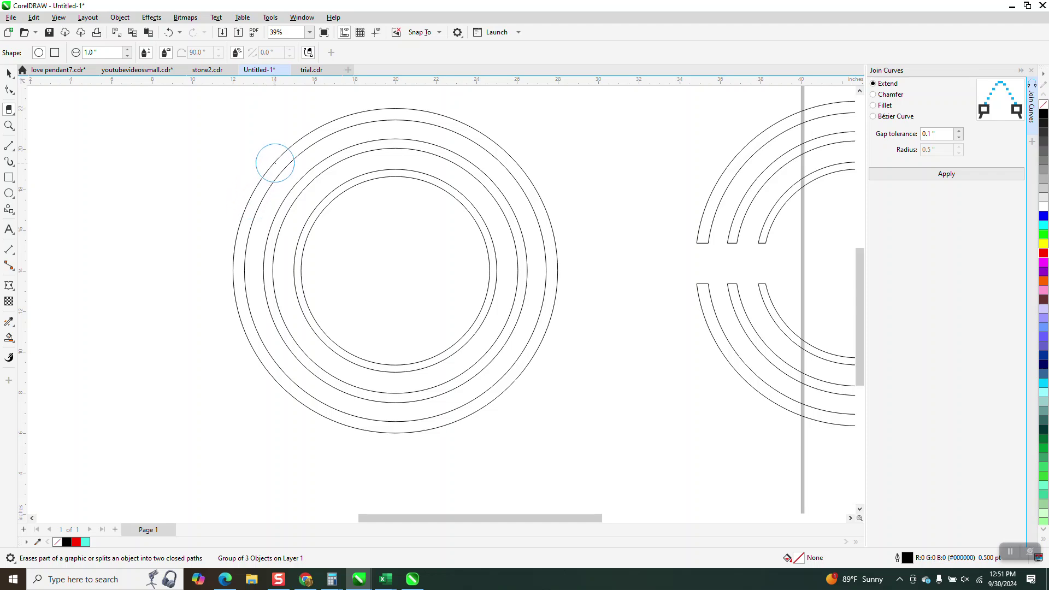
left_click_drag(275, 162, 615, 360)
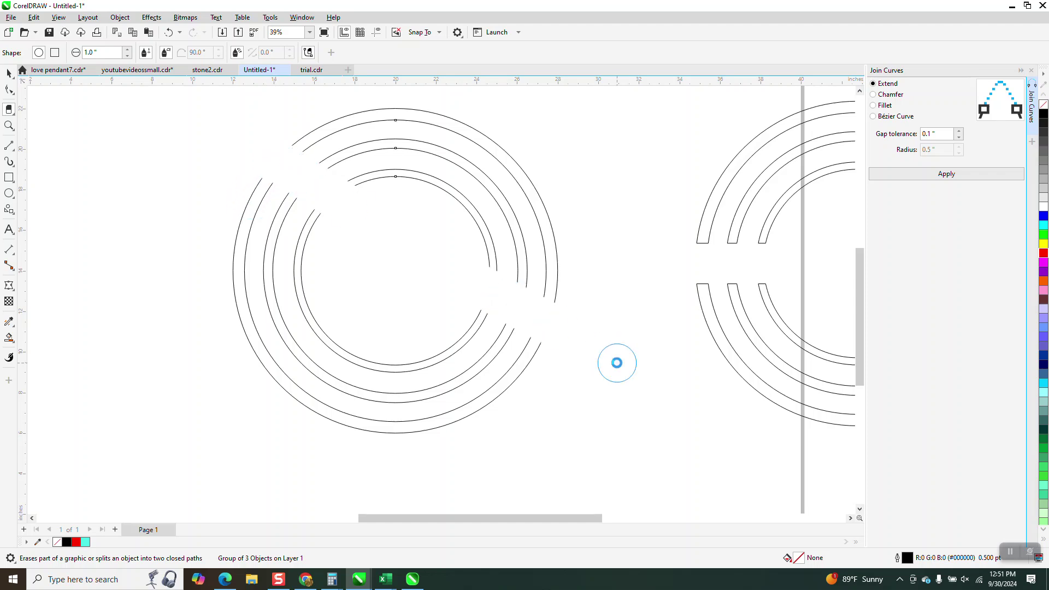
left_click_drag(517, 119, 338, 405)
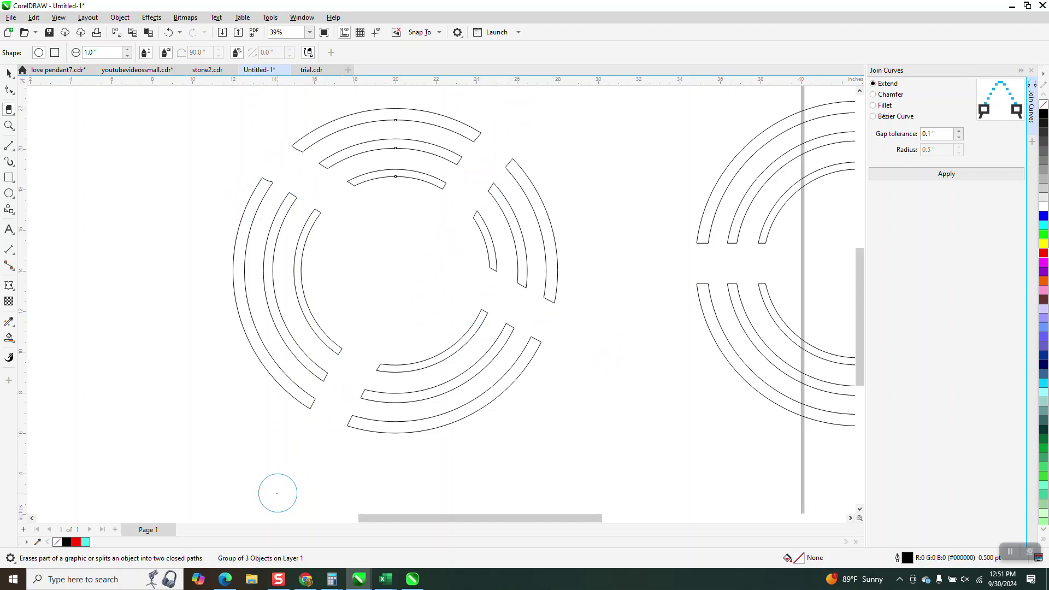
left_click_drag(221, 299, 547, 267)
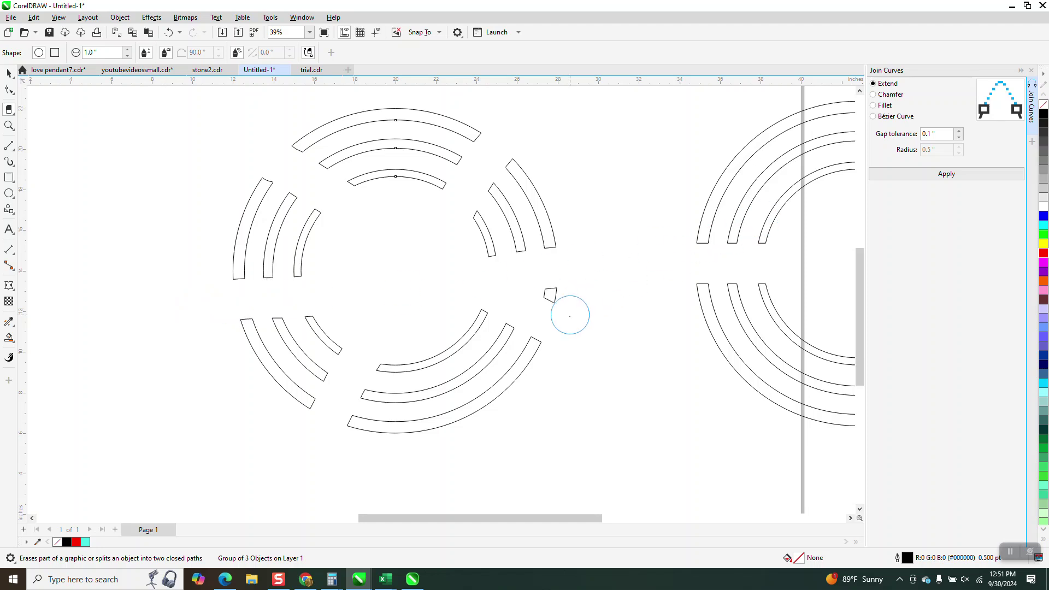
left_click_drag(398, 98, 398, 215)
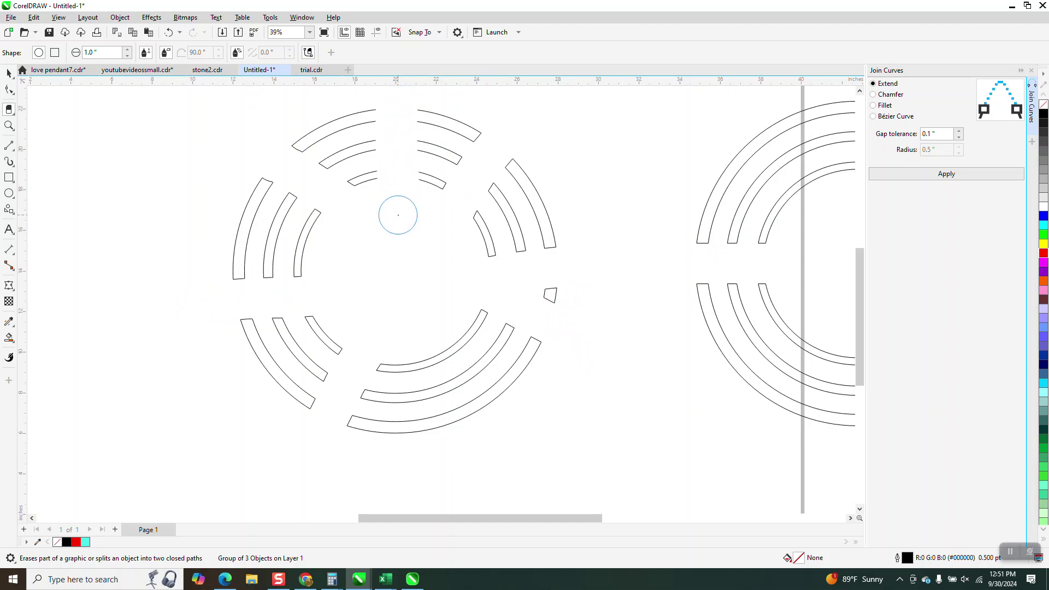
left_click_drag(412, 320, 533, 456)
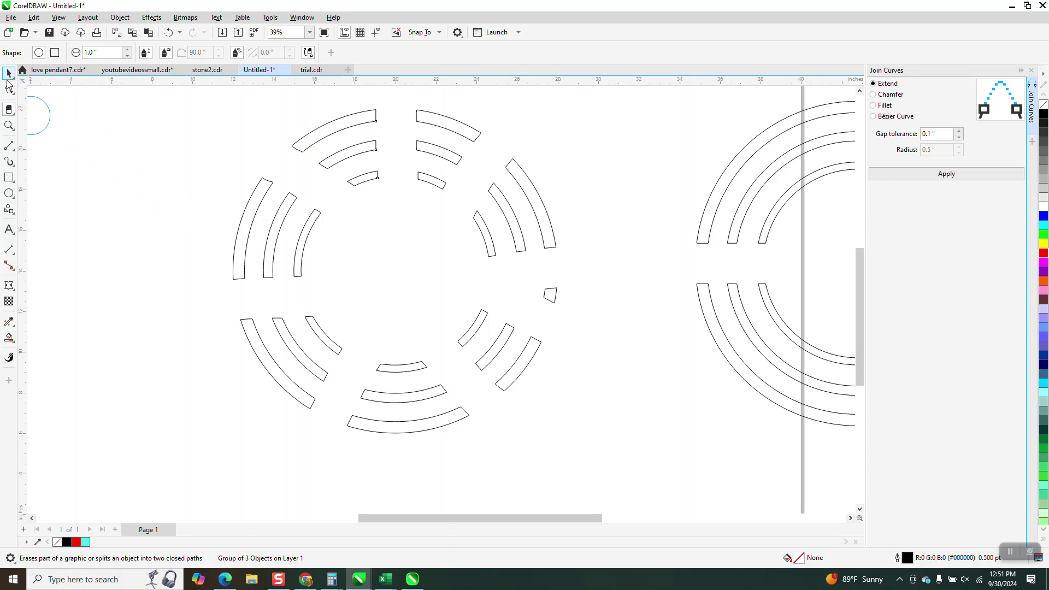
key("space")
mouse_move(198, 104)
left_mouse_down()
mouse_move(490, 404)
mouse_move(587, 454)
left_mouse_up()
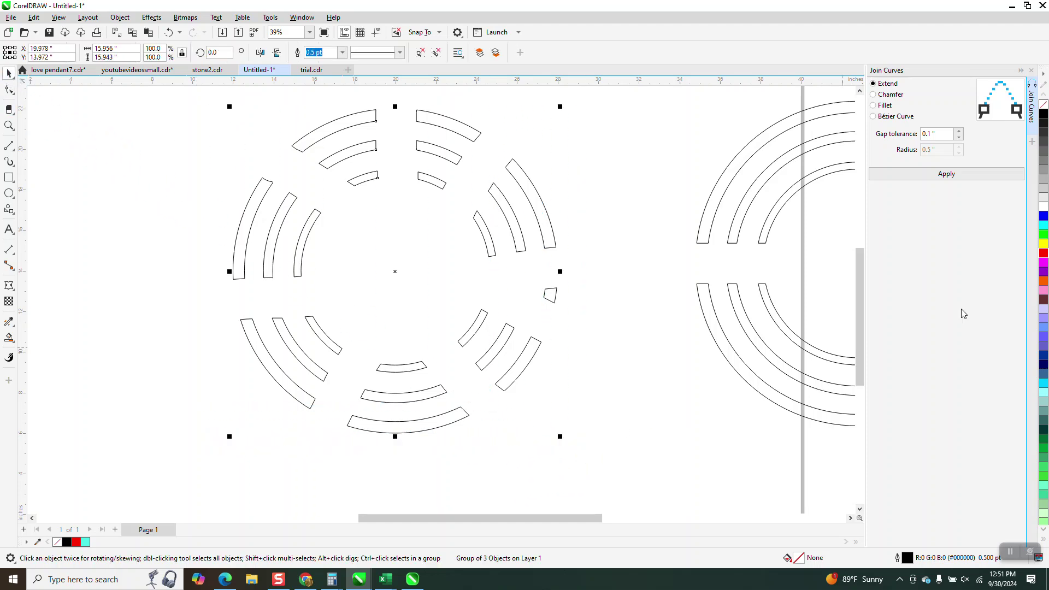
Give the selected ring segments a solid red fill and no outline.
left_click(1043, 254)
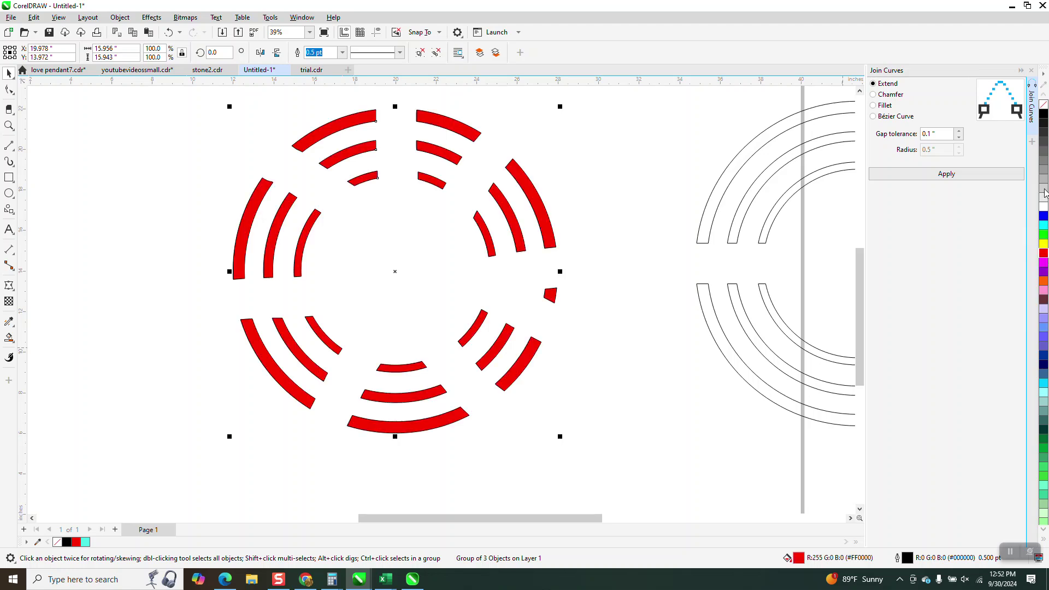
right_click(1044, 105)
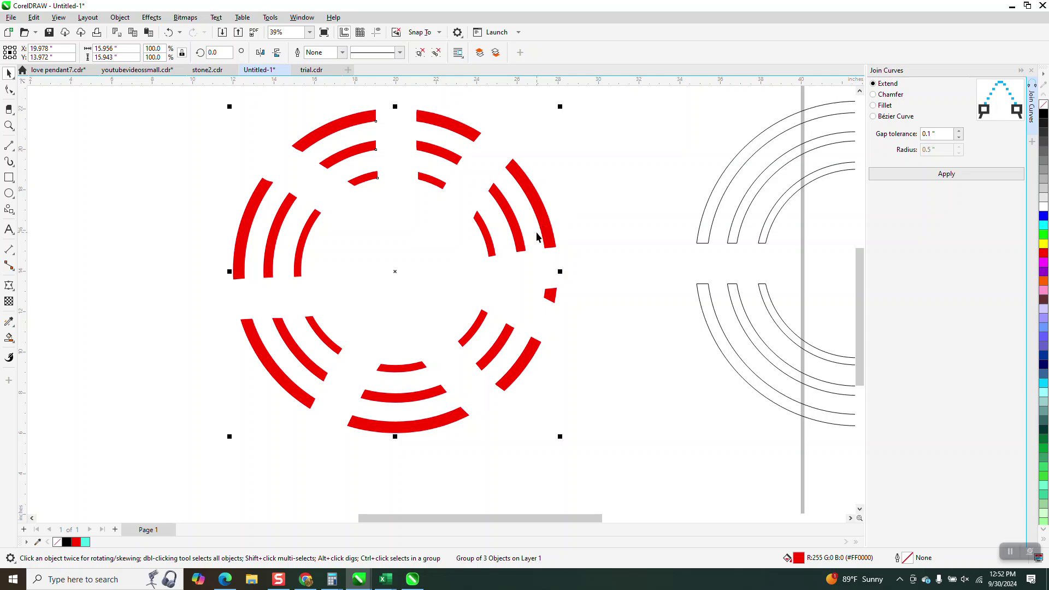
scroll(475, 266, "down", 3)
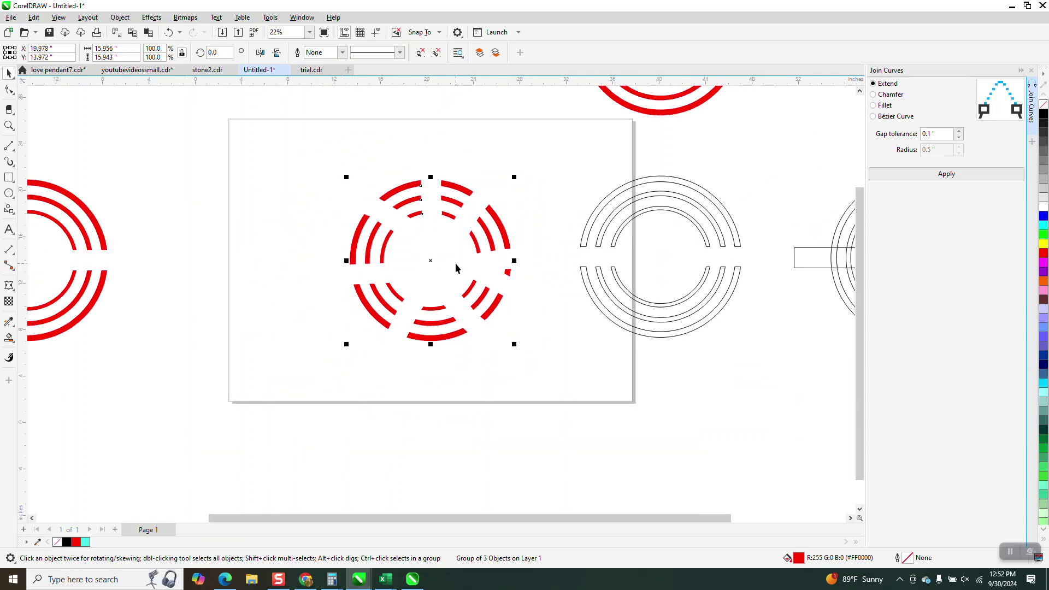
scroll(462, 283, "down", 1)
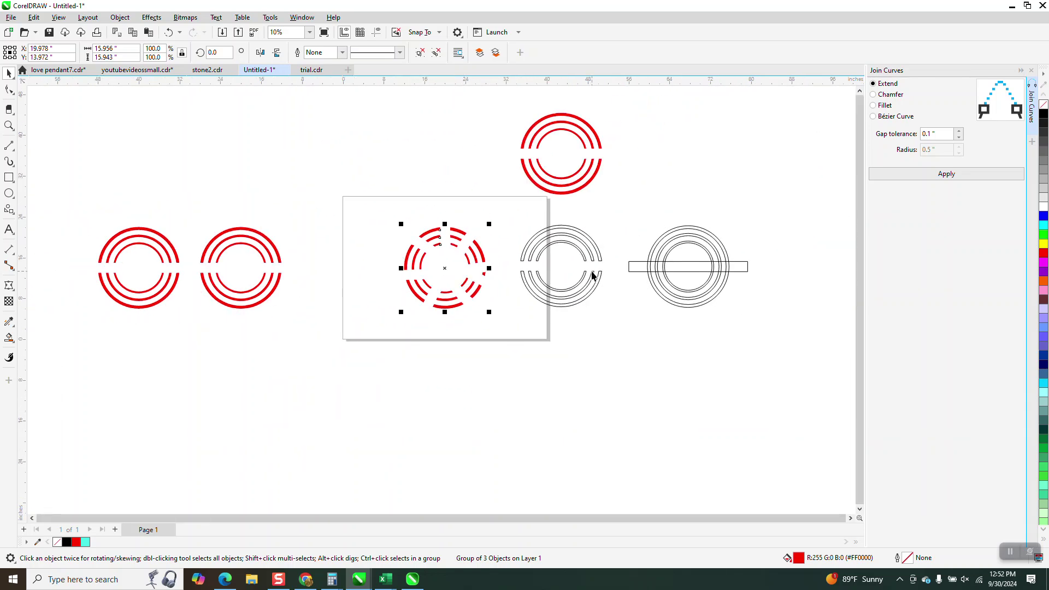